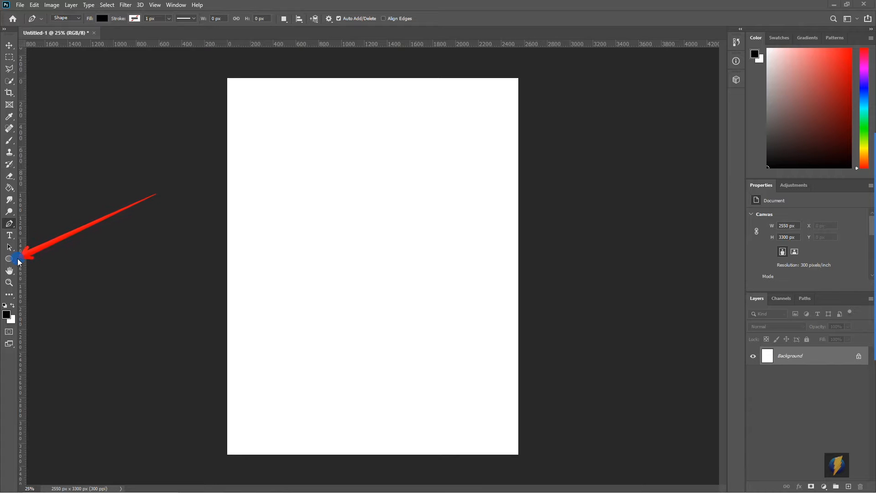
Draw a black rectangle about 685 × 760 px in the upper-left part of the canvas.
click(11, 262)
click(46, 264)
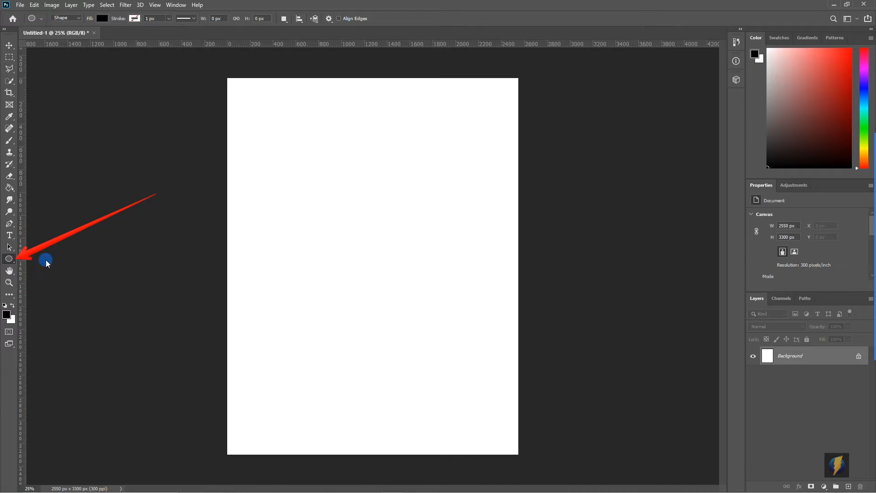
drag(278, 121, 357, 210)
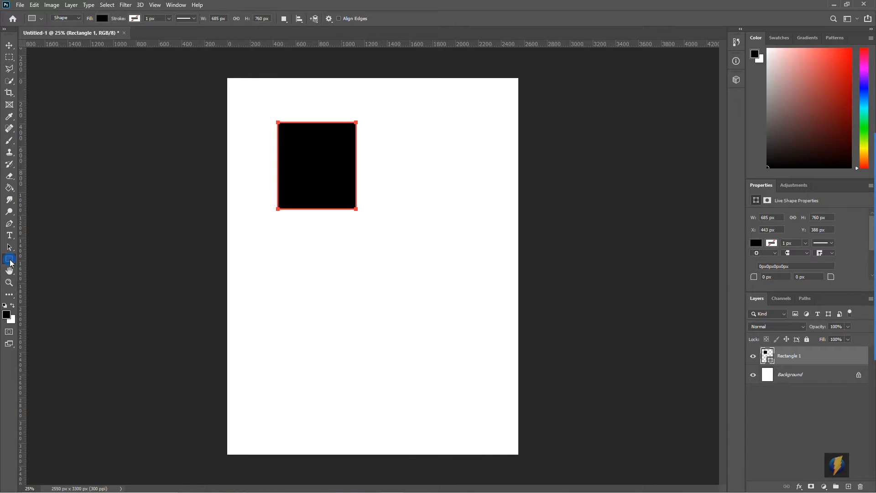
Draw a flat ellipse about 569 px wide and a 492 px circle below it, both on the same shape layer.
click(11, 262)
click(30, 277)
drag(380, 141, 445, 150)
drag(403, 192, 460, 249)
key(Escape)
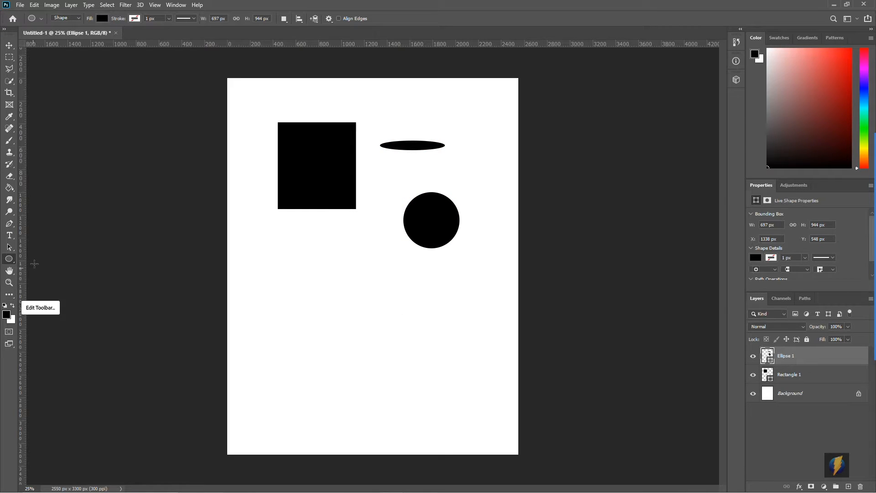
Move the circle to about X 1377, Y 1896 px and the flat ellipse down and right with Path Selection.
click(10, 248)
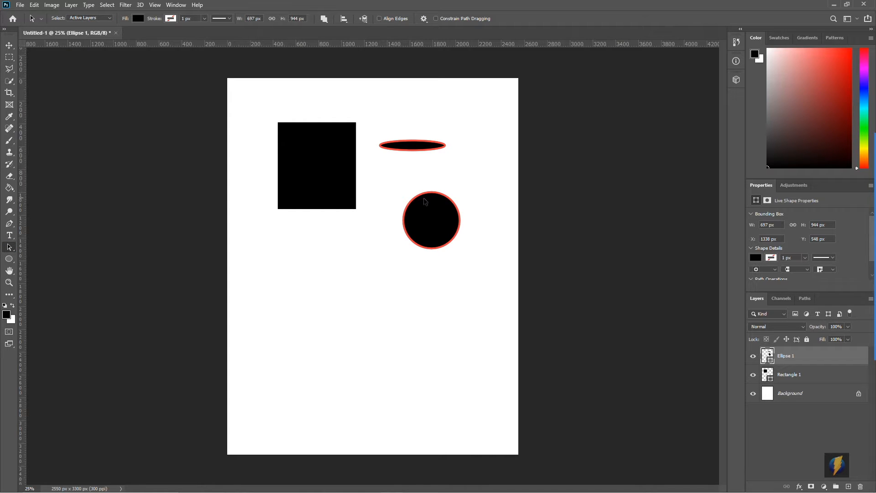
drag(440, 226, 422, 329)
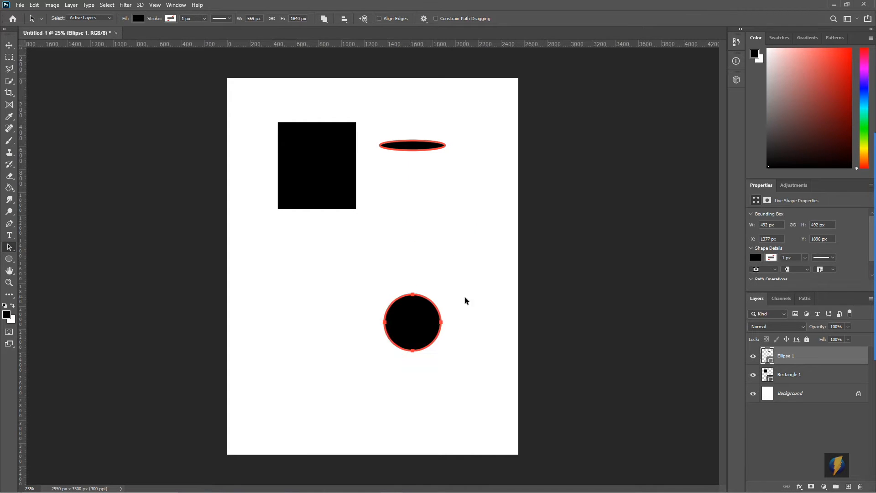
drag(410, 149, 452, 226)
Move the rectangle on the Rectangle 1 layer down to about X 367, Y 1136 px.
click(327, 188)
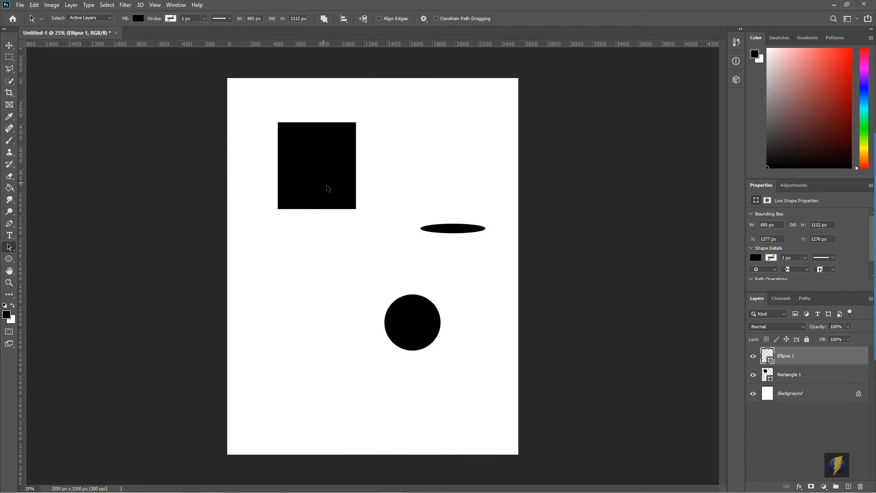
drag(319, 161, 320, 254)
click(790, 375)
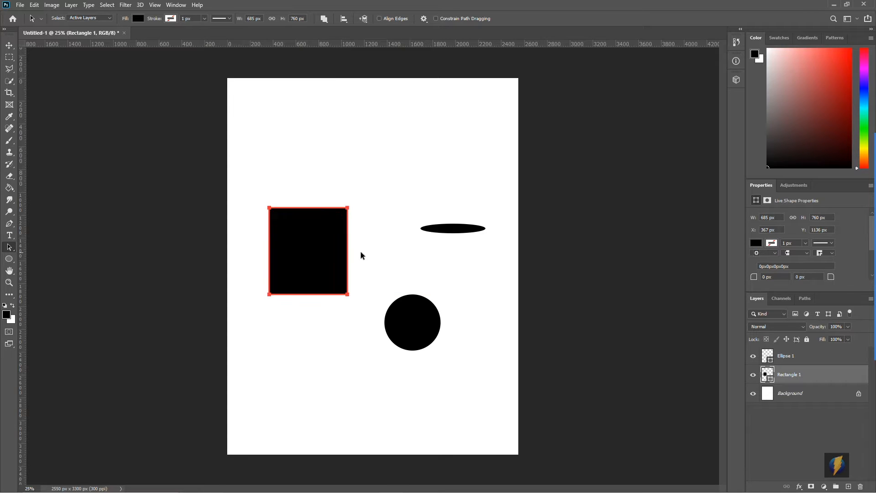
Select the lower-right corner anchor of the rectangle on the Rectangle 1 layer with Direct Selection.
click(796, 360)
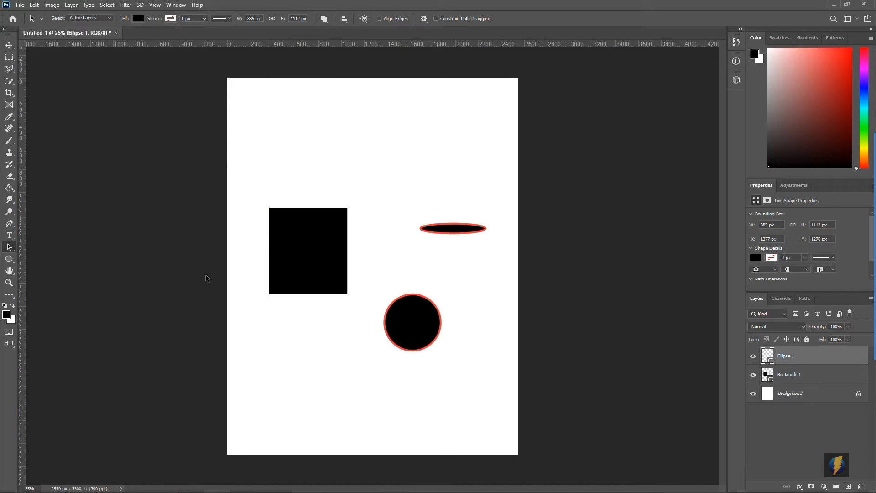
drag(10, 248, 36, 256)
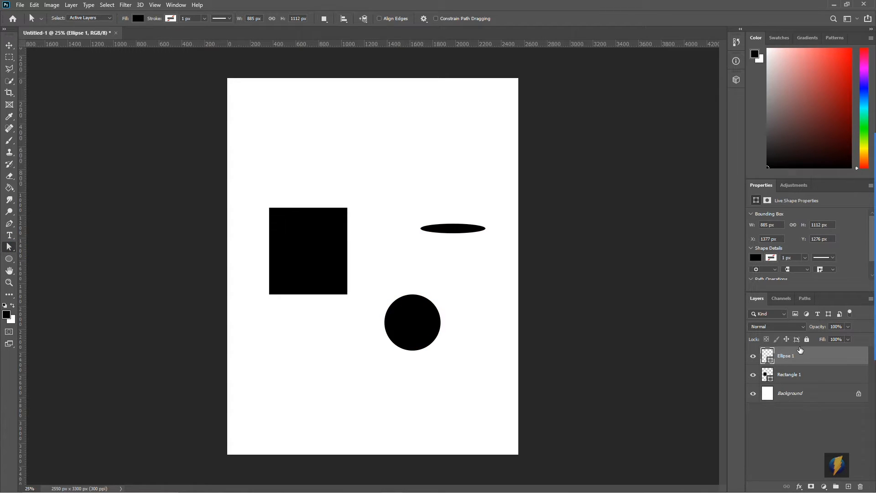
click(809, 375)
click(412, 325)
click(304, 251)
click(345, 209)
click(346, 208)
click(435, 229)
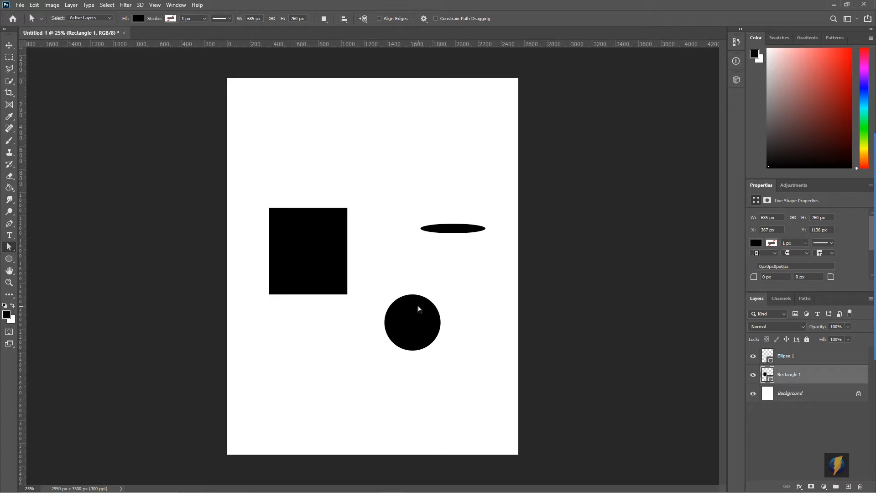
drag(330, 236, 817, 404)
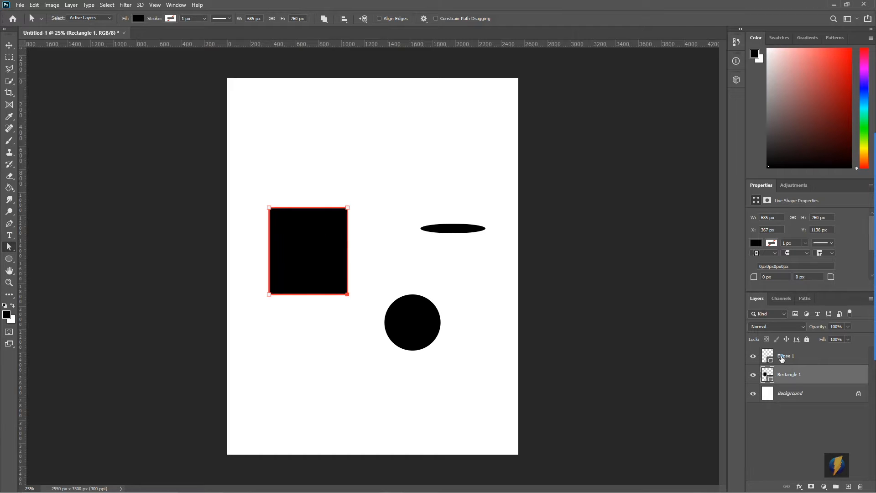
Reshape the flat ellipse on the Ellipse 1 layer into a large irregular blob by moving its anchor points and handles.
click(782, 358)
click(440, 227)
click(421, 229)
drag(421, 229, 397, 269)
click(410, 187)
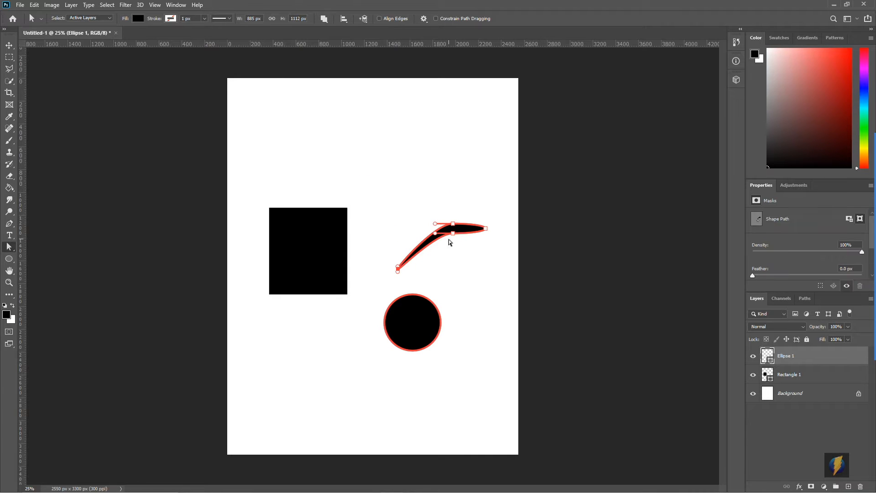
drag(455, 235, 417, 171)
drag(485, 227, 469, 129)
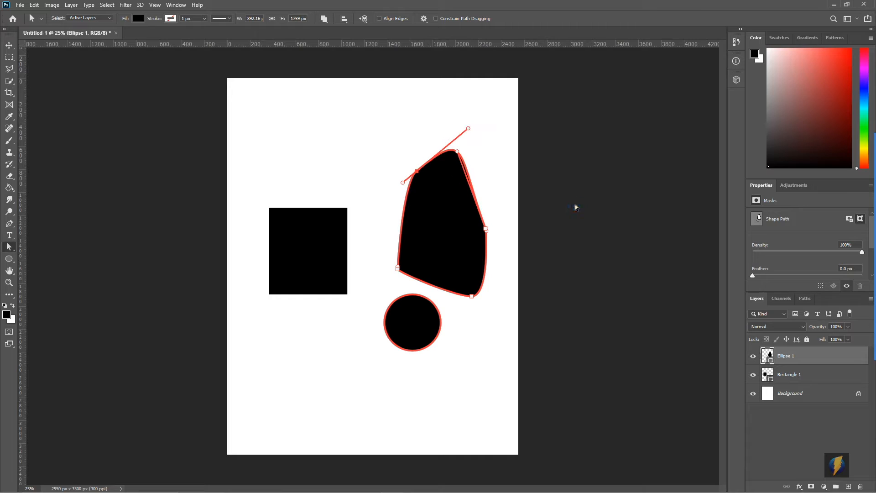
Delete the Rectangle 1 and Ellipse 1 layers.
click(609, 231)
click(794, 376)
drag(799, 362, 860, 486)
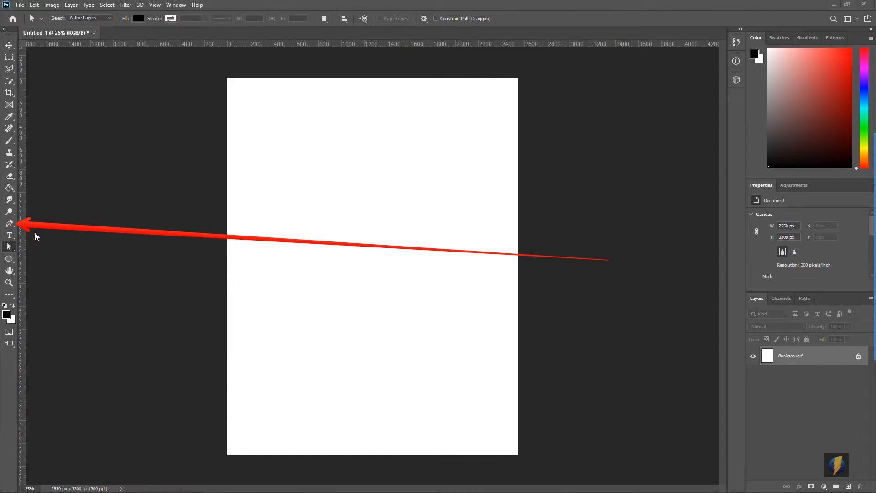
Draw a left-facing human head silhouette about 1480 × 2208 px with the Freeform Pen in Shape mode.
click(7, 223)
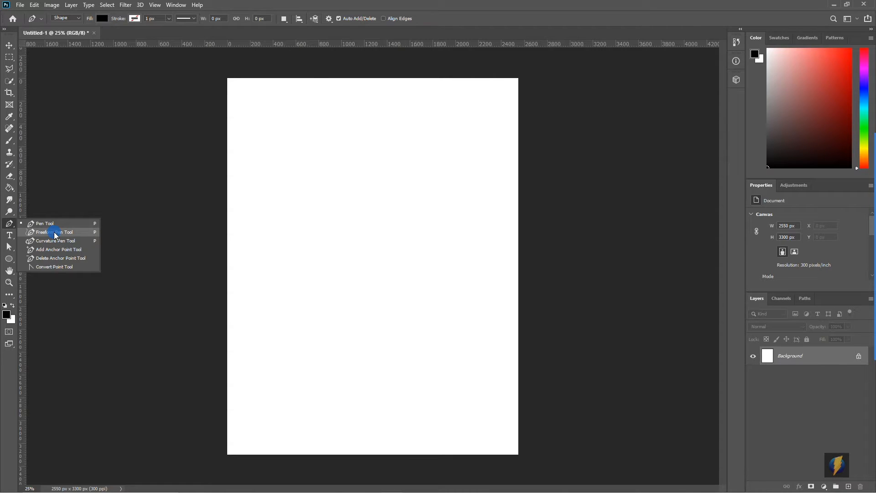
click(55, 235)
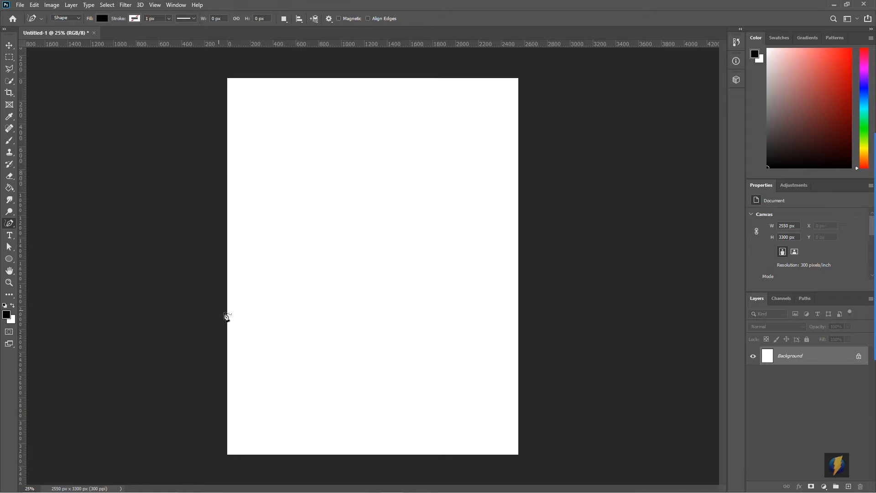
mouse_move(864, 297)
click(857, 273)
drag(87, 290, 65, 28)
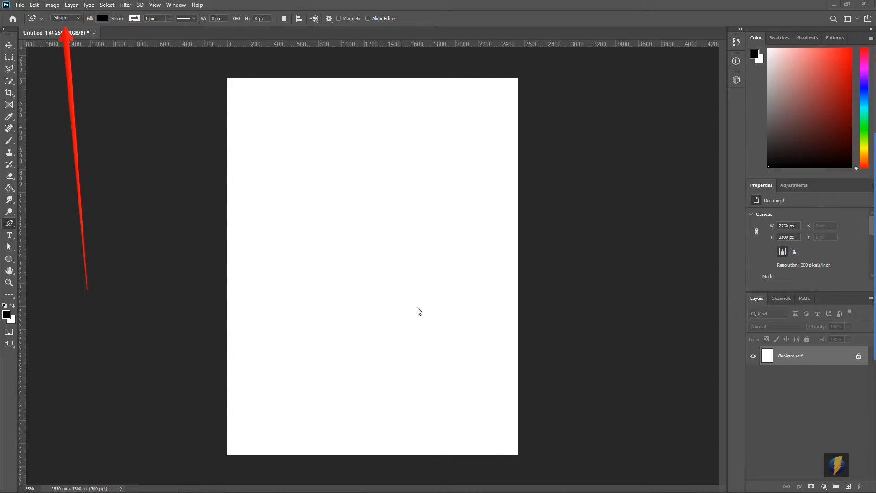
click(329, 214)
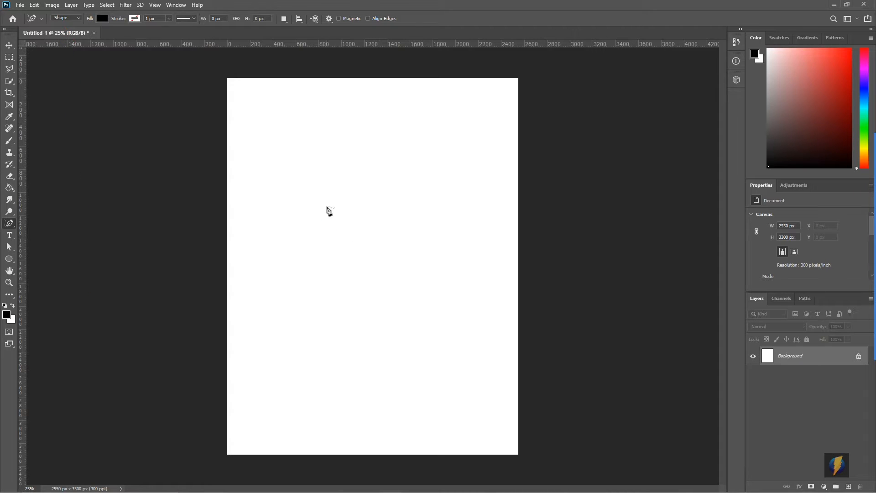
click(325, 209)
mouse_move(325, 209)
mouse_down()
mouse_move(293, 253)
mouse_move(331, 253)
mouse_move(325, 278)
mouse_move(360, 277)
mouse_move(322, 289)
mouse_move(328, 309)
mouse_move(315, 340)
mouse_move(378, 346)
mouse_move(369, 386)
mouse_move(446, 385)
mouse_move(427, 343)
mouse_move(457, 249)
mouse_move(462, 187)
mouse_move(437, 148)
mouse_move(363, 135)
mouse_move(331, 163)
mouse_move(324, 214)
mouse_up()
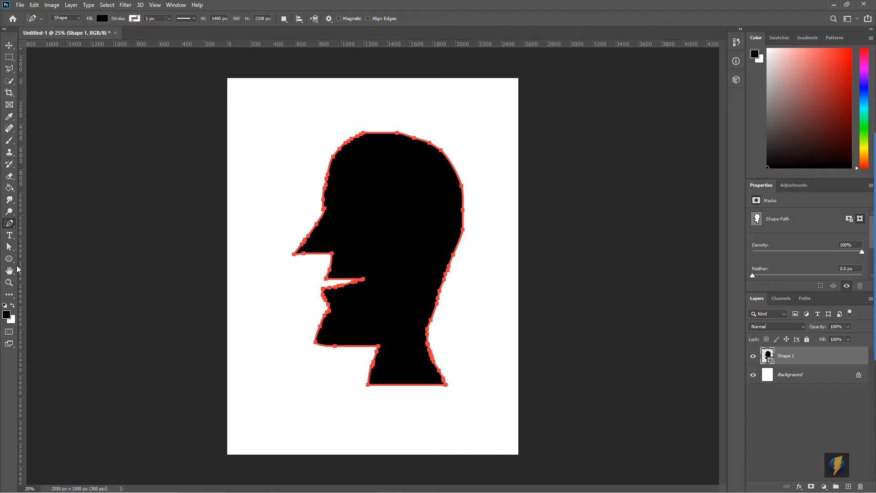
Shift the whole head silhouette slightly upward with Path Selection.
click(9, 247)
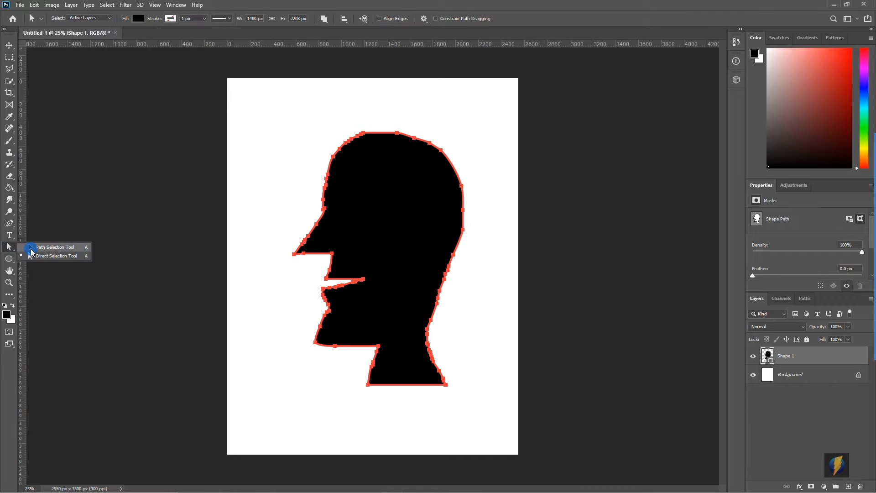
click(33, 255)
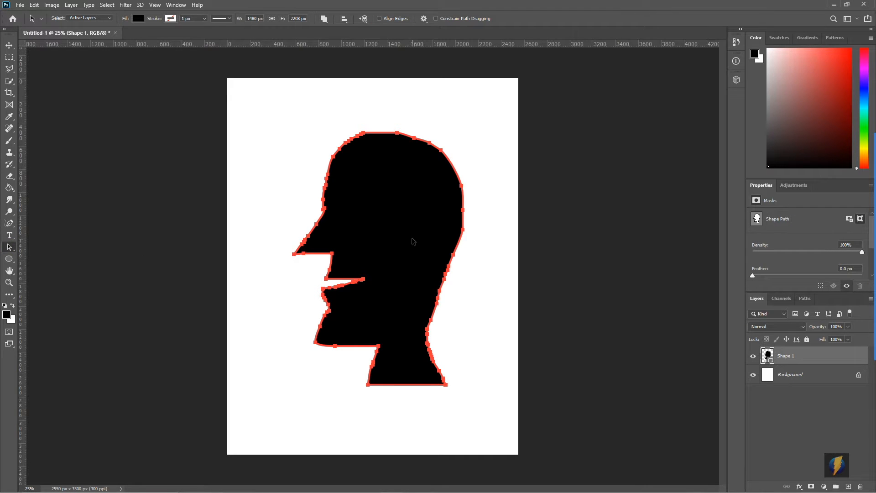
mouse_move(410, 240)
mouse_down()
mouse_move(375, 300)
mouse_move(382, 292)
mouse_move(368, 226)
mouse_move(432, 250)
mouse_move(395, 235)
mouse_up()
Raise the crown's anchor point slightly and pull the nose tip outward to the left with Direct Selection.
drag(9, 248, 46, 259)
click(397, 132)
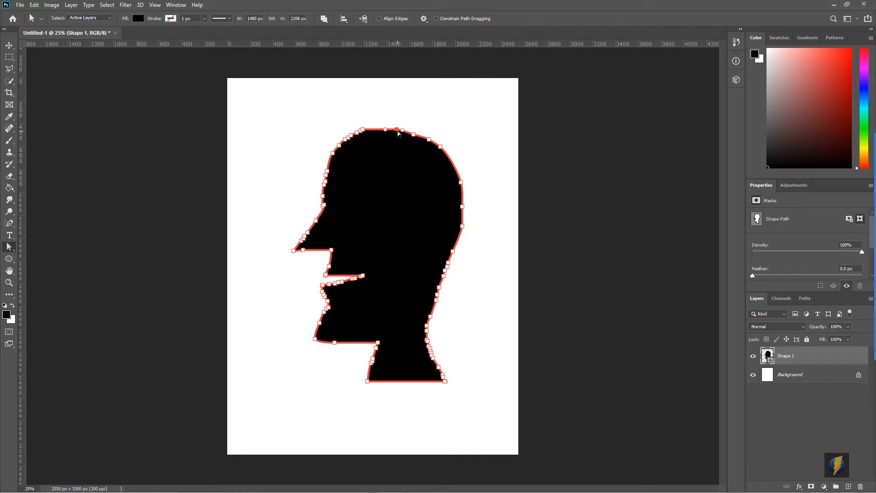
mouse_move(396, 132)
mouse_down()
mouse_move(394, 102)
mouse_move(393, 124)
mouse_up()
drag(293, 251, 256, 253)
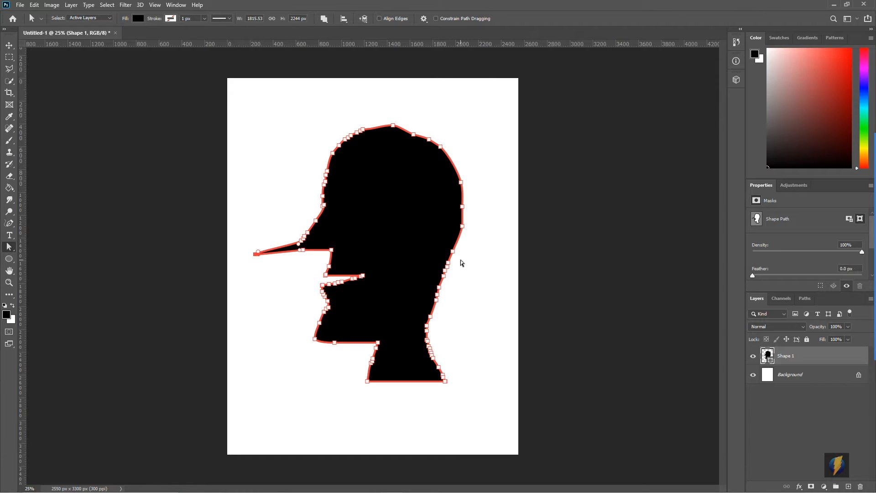
Delete the extra anchor points along the upper and lower edges of the head's nose.
click(9, 224)
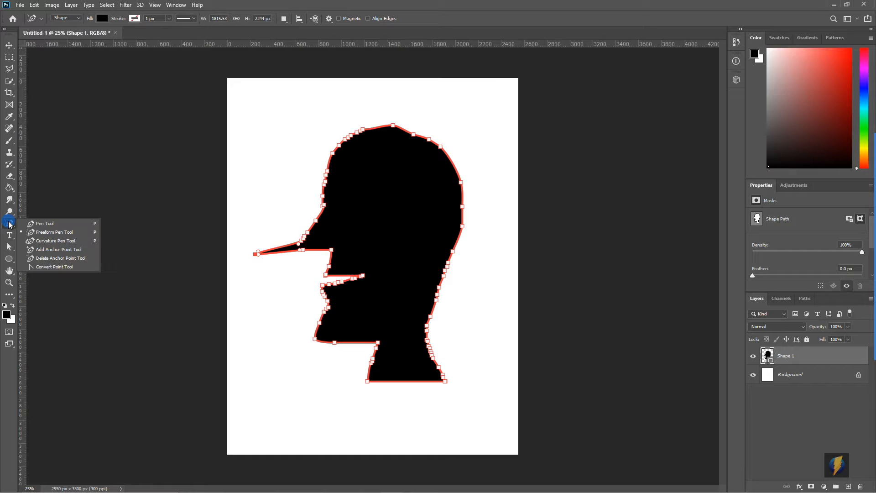
click(40, 261)
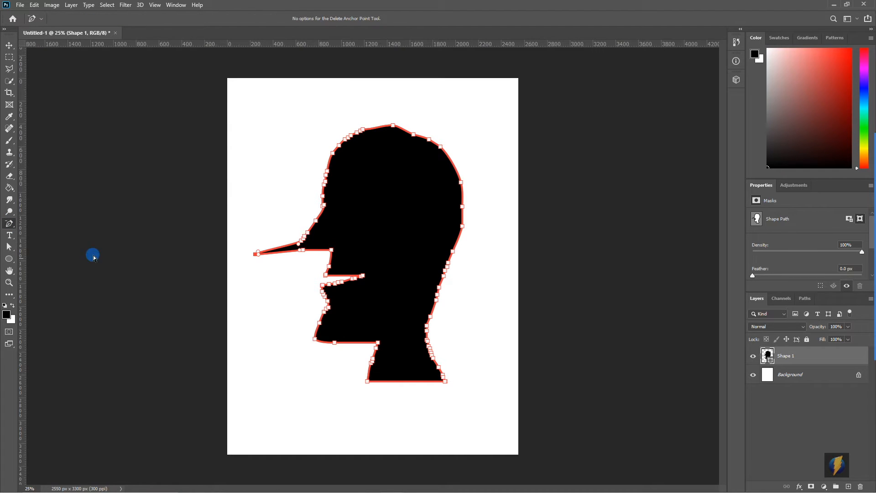
click(301, 242)
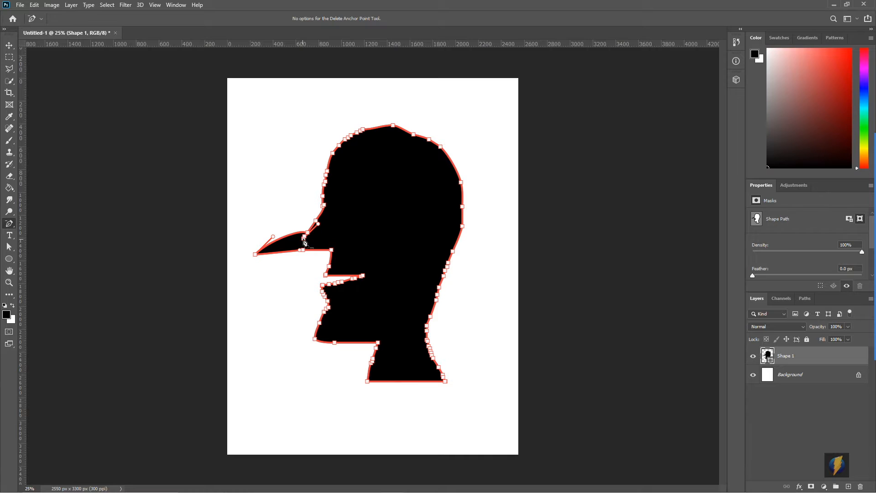
click(304, 238)
click(306, 235)
click(307, 233)
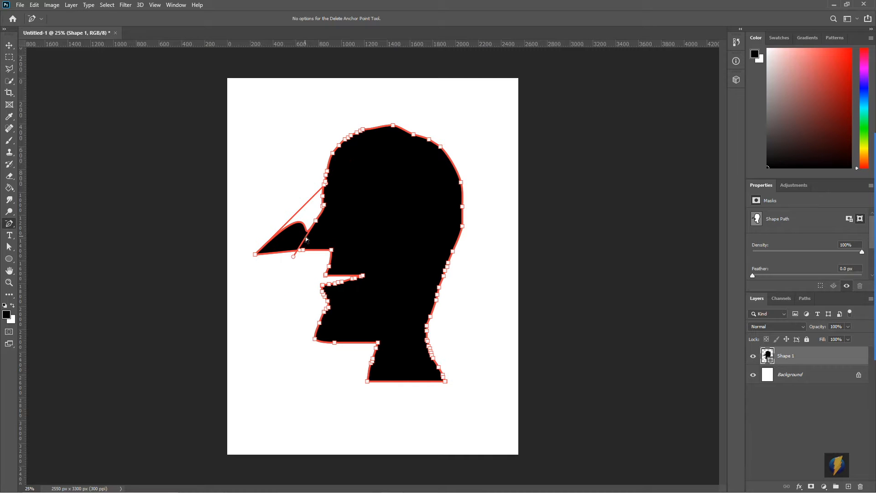
click(316, 222)
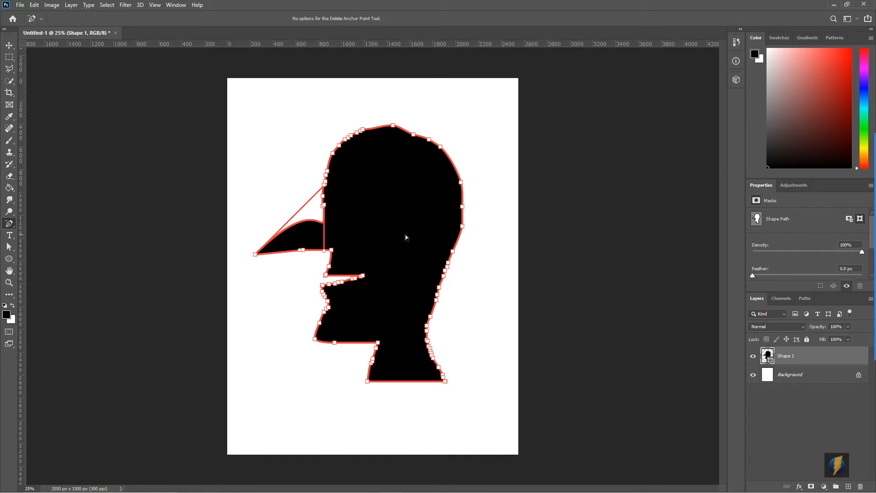
click(300, 250)
click(303, 250)
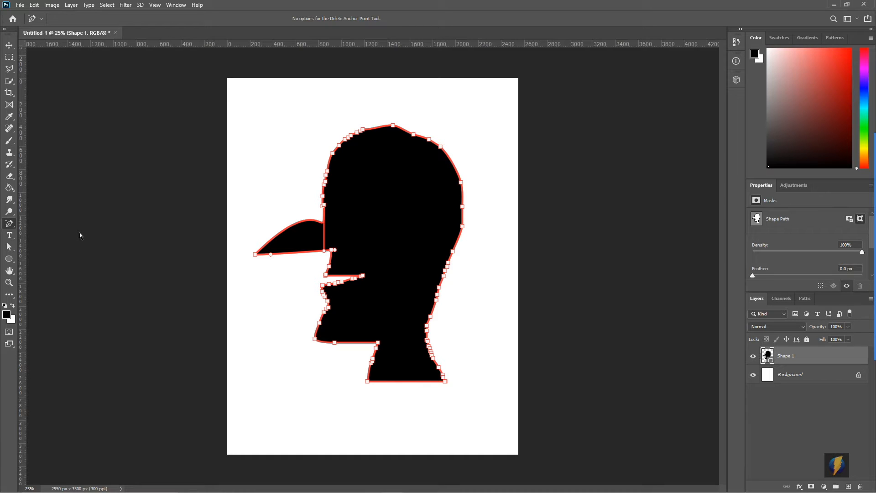
Convert the nose tip's anchor into a smooth point to round the end of the nose, and deselect the path.
click(9, 223)
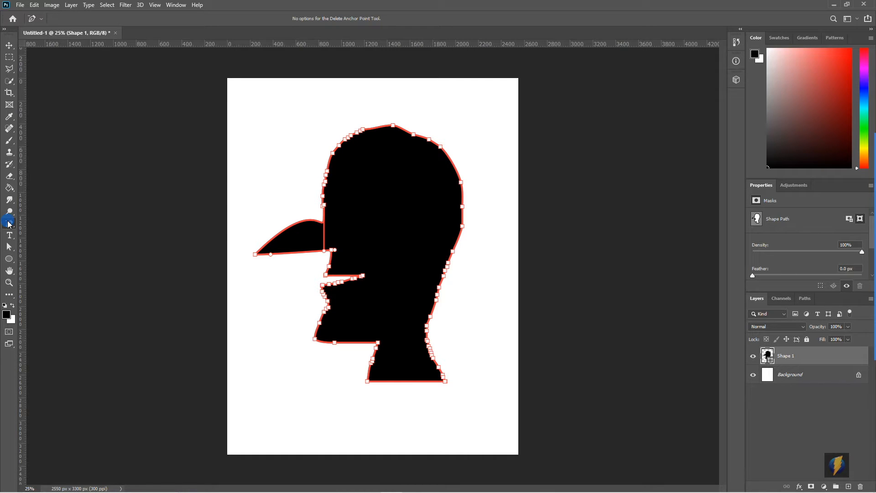
drag(9, 223, 41, 268)
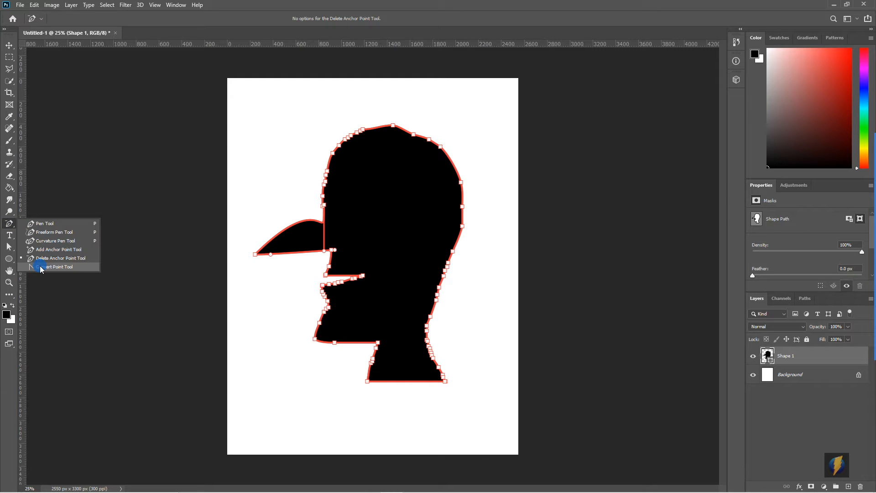
drag(41, 268, 47, 264)
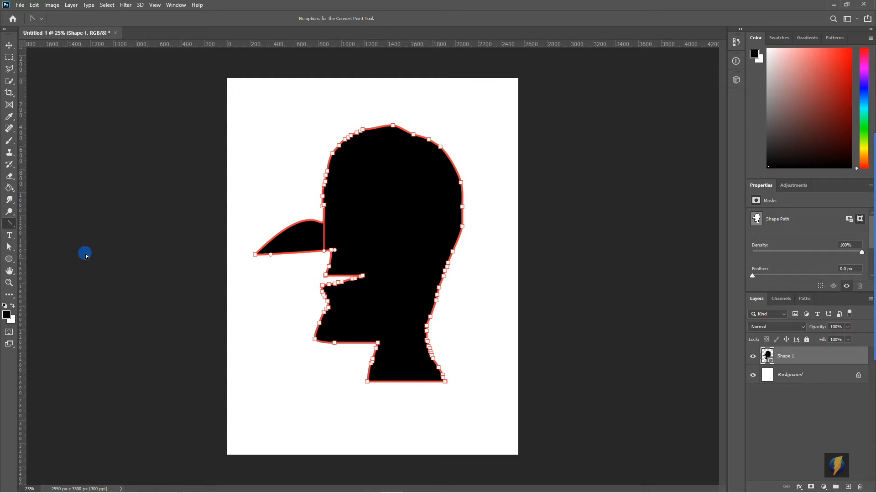
drag(254, 254, 251, 279)
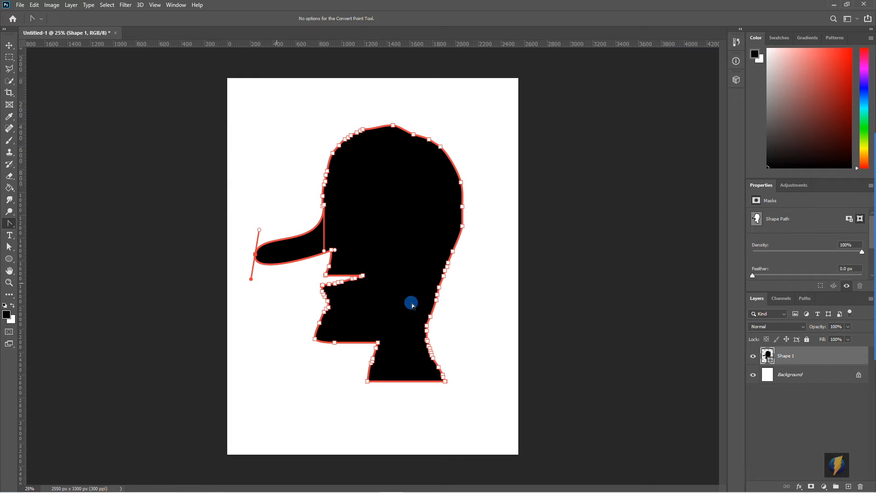
click(567, 319)
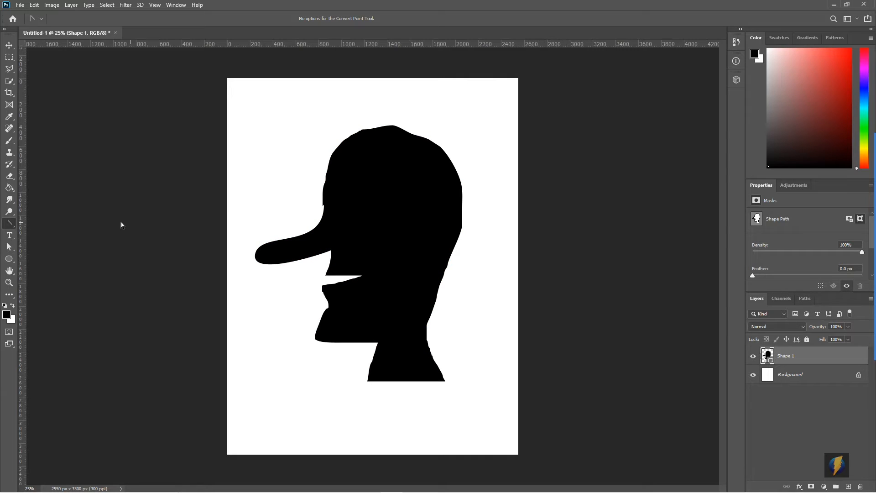
Select the head silhouette's path with Path Selection to show its anchor points, and switch to the Pen tool.
click(9, 246)
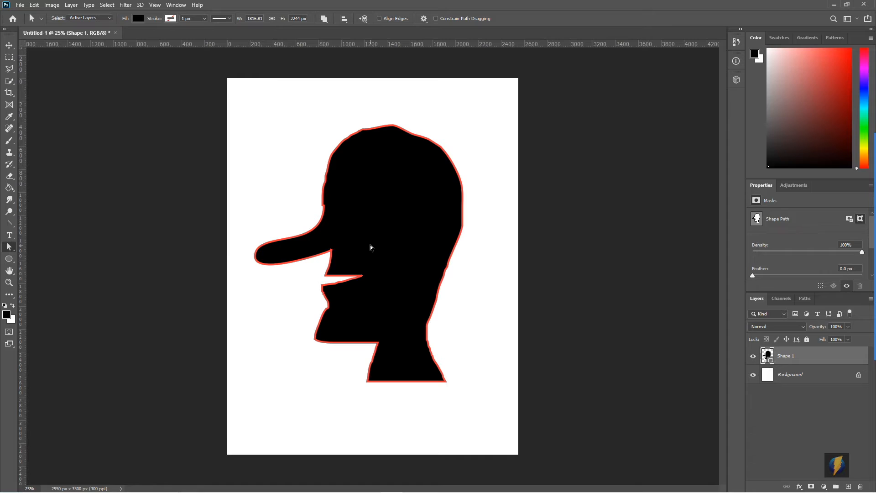
click(319, 233)
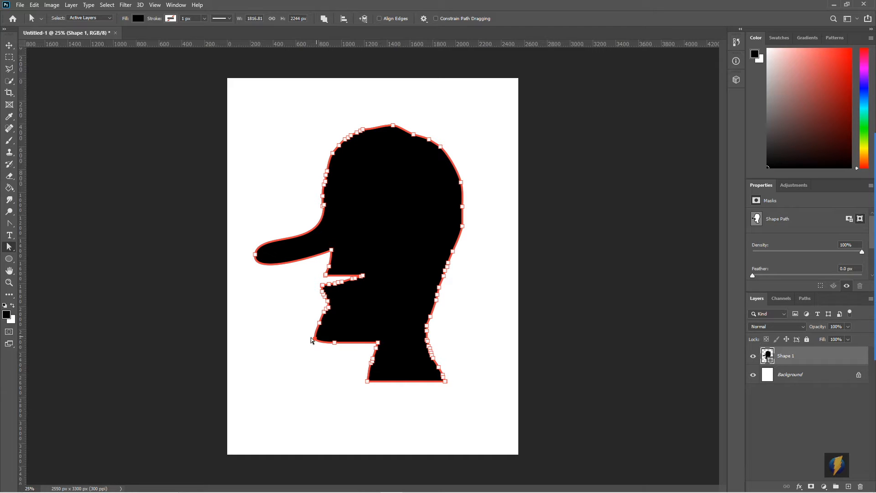
click(11, 223)
drag(11, 223, 51, 251)
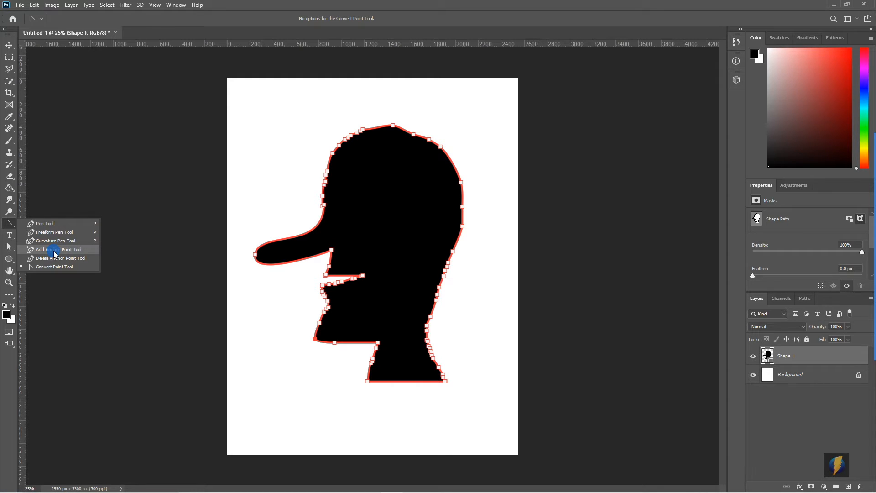
click(48, 224)
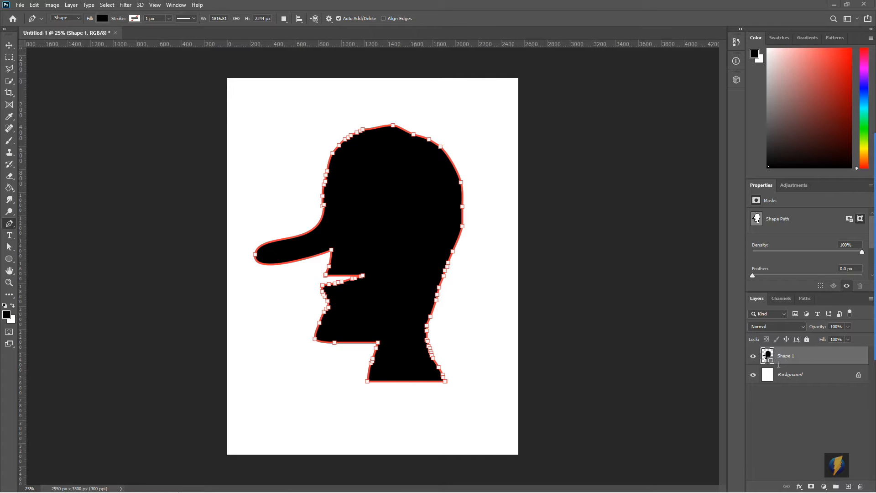
Hide the Shape 1 layer and draw an open, straight-edged four-point shape about 1583 × 1392 px in the page's upper half with the Pen tool.
click(753, 356)
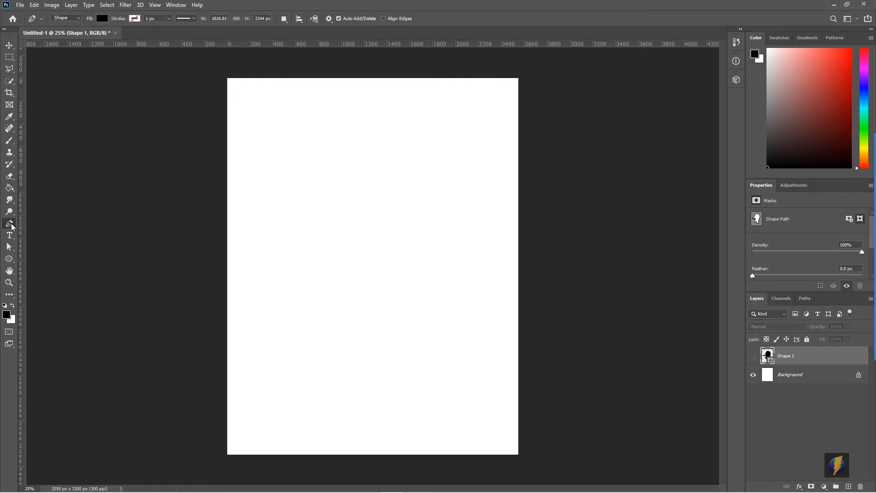
right_click(12, 225)
drag(11, 225, 40, 224)
click(324, 117)
click(249, 168)
click(356, 275)
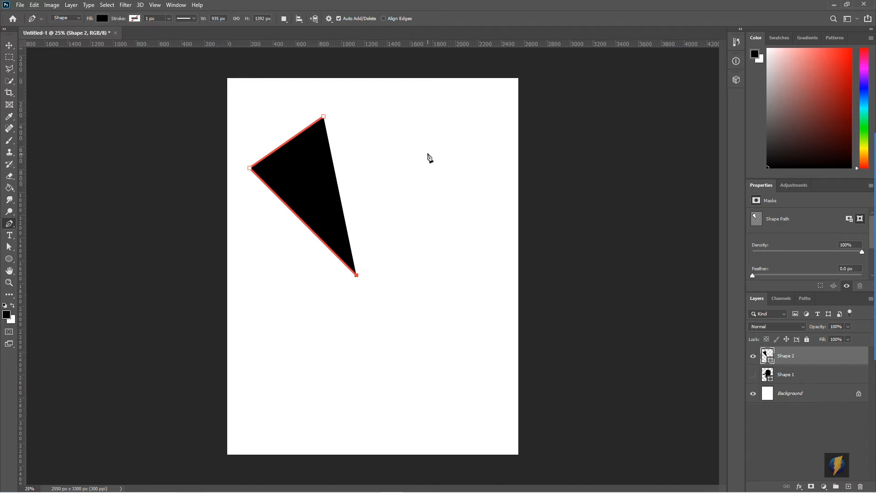
click(430, 138)
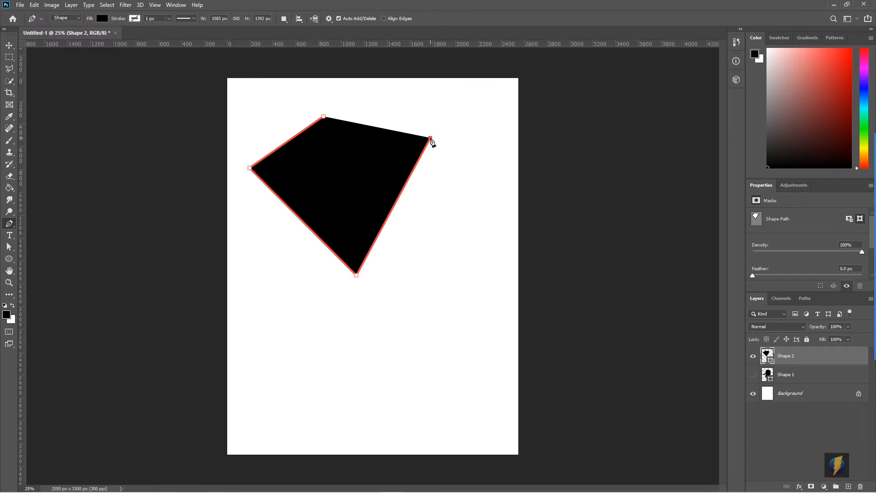
key(Return)
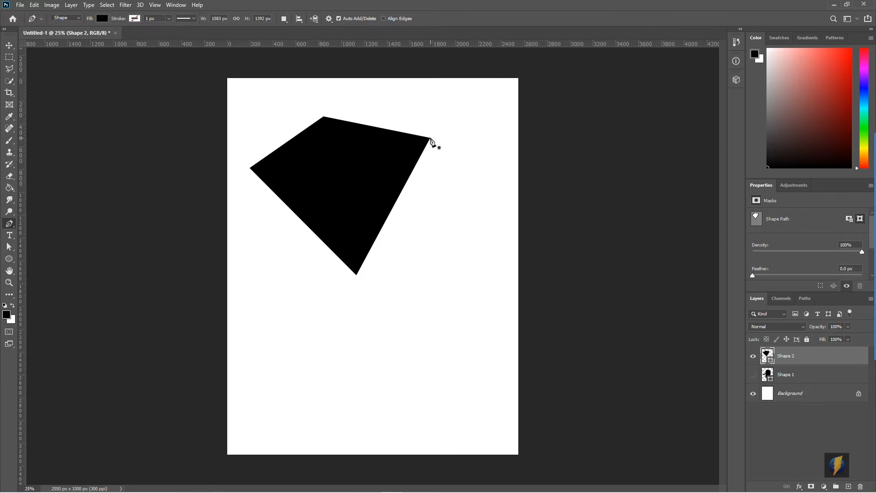
Change the fill color of the four-point shape from the recently used colors to yellow.
click(101, 18)
click(53, 68)
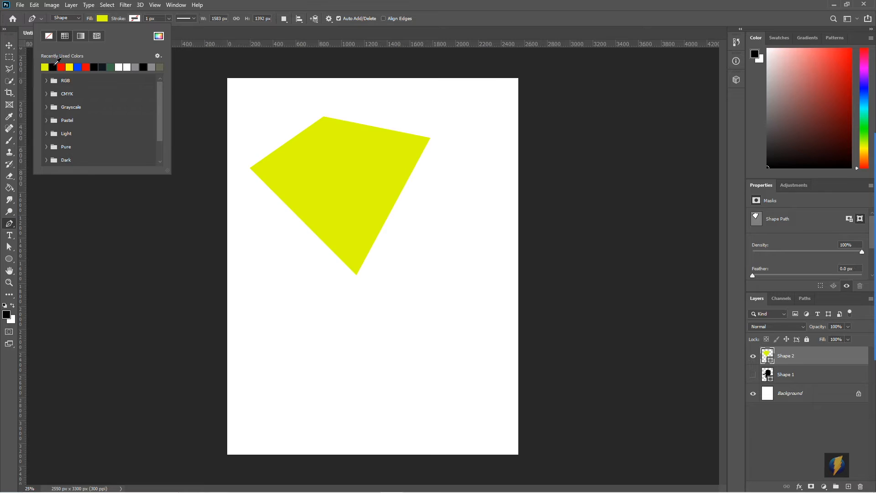
click(230, 6)
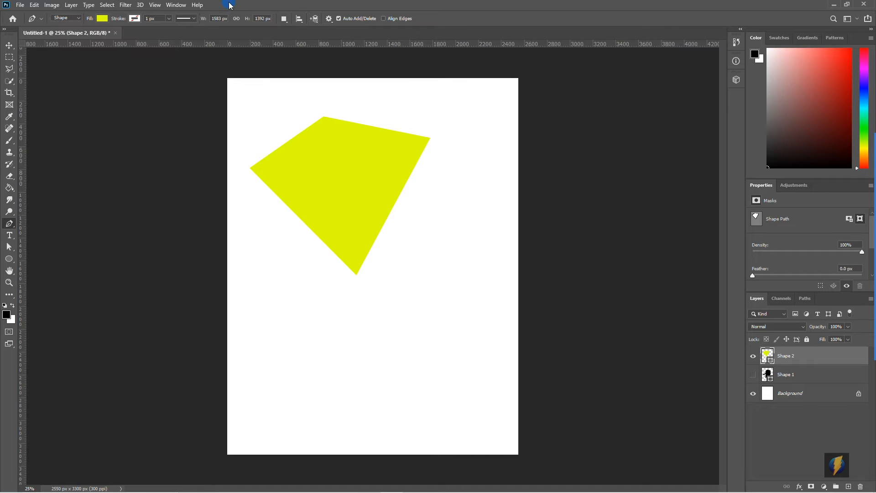
Give the yellow shape a solid black stroke 83.82 px wide.
click(192, 18)
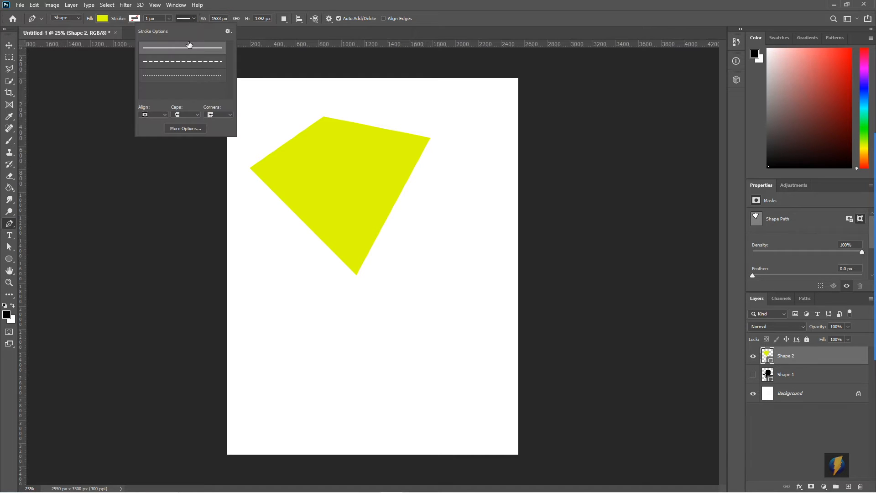
click(167, 19)
drag(173, 29, 183, 30)
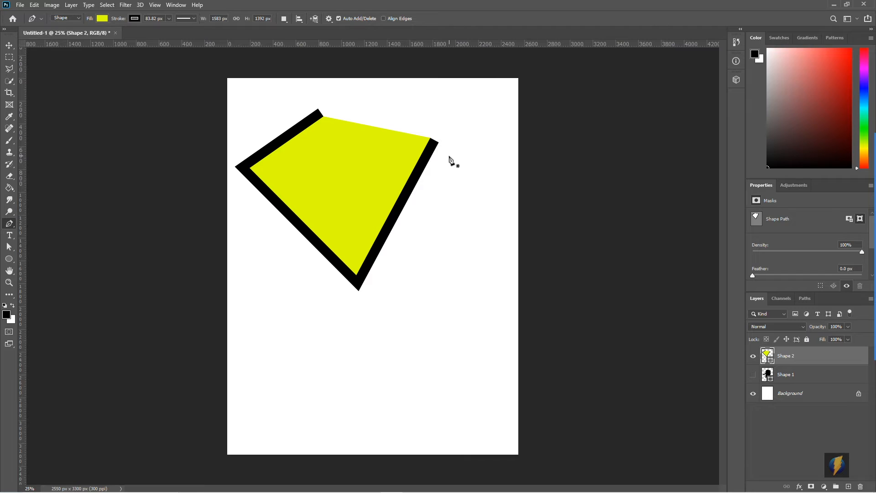
Draw a closed, straight-edged four-point shape about 1562 × 1184 px below the first one with the Pen tool.
click(359, 316)
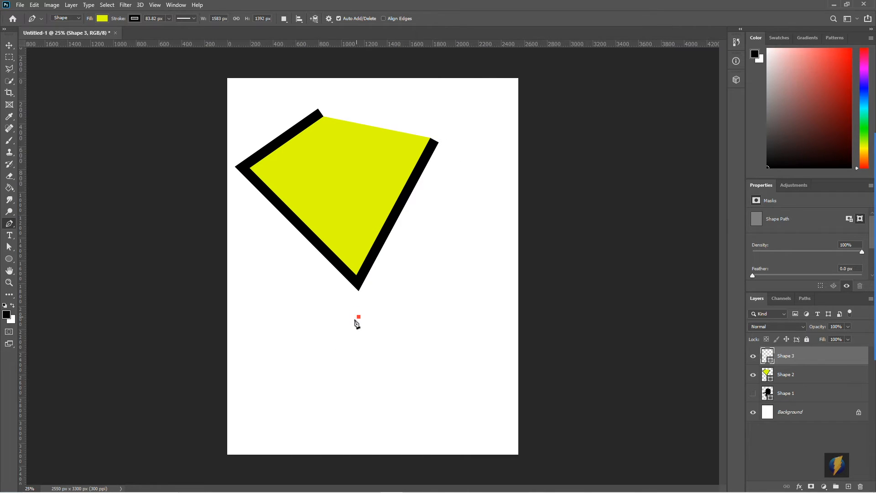
click(290, 382)
click(462, 424)
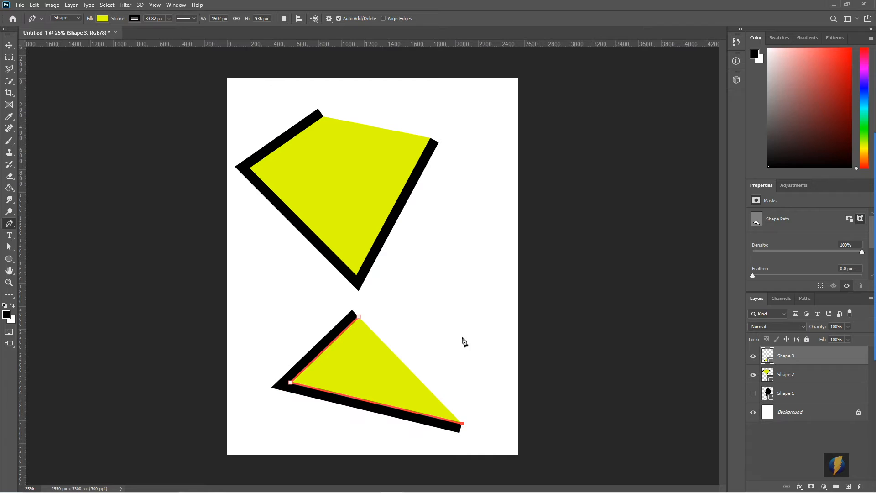
click(468, 289)
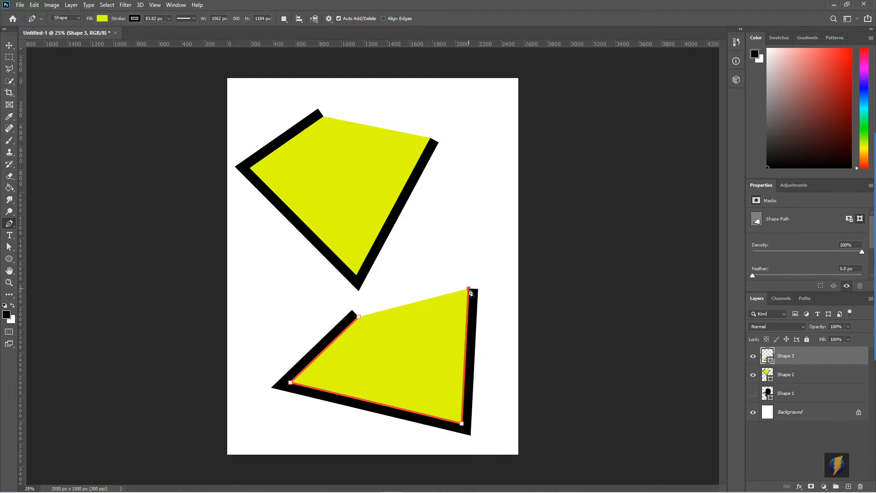
click(359, 317)
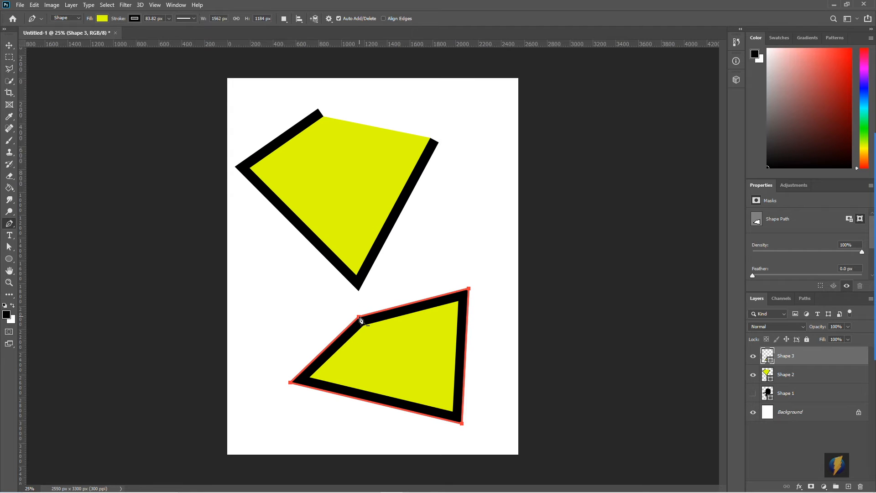
key(Return)
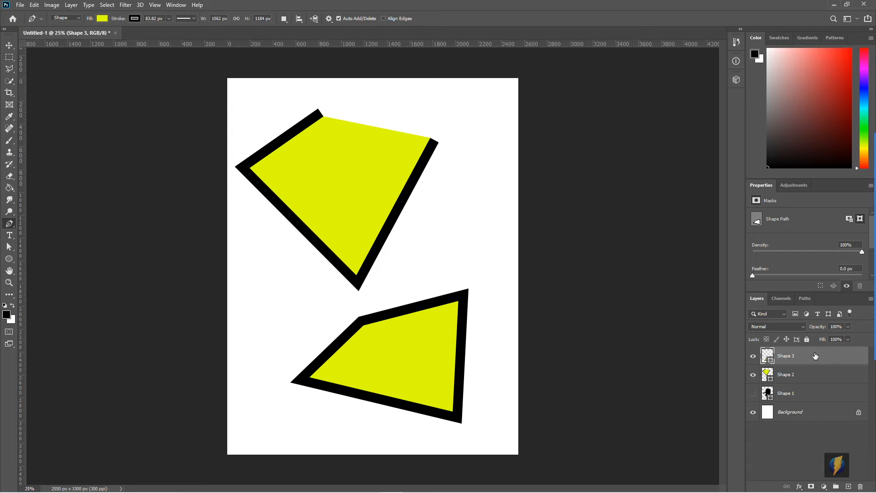
Hide the Shape 2 and Shape 3 layers and draw a closed round shape about 681 × 668 px from two smooth anchor points with the Pen tool.
click(753, 357)
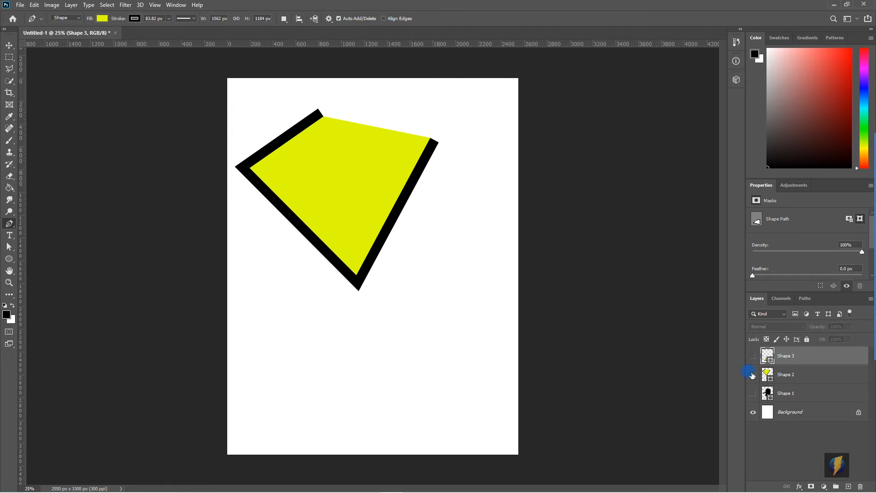
click(752, 375)
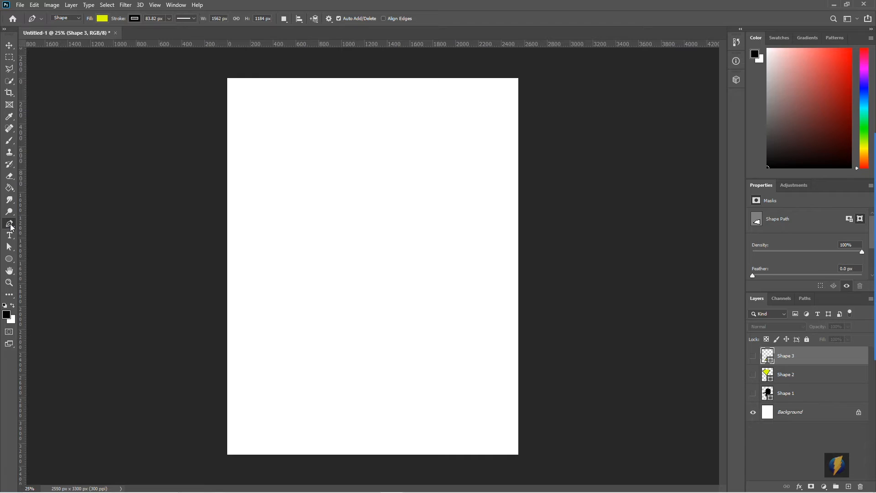
click(310, 133)
drag(309, 133, 288, 146)
drag(288, 147, 277, 143)
mouse_move(275, 142)
mouse_down()
mouse_move(310, 166)
mouse_move(291, 163)
mouse_move(276, 143)
mouse_up()
drag(275, 141, 276, 141)
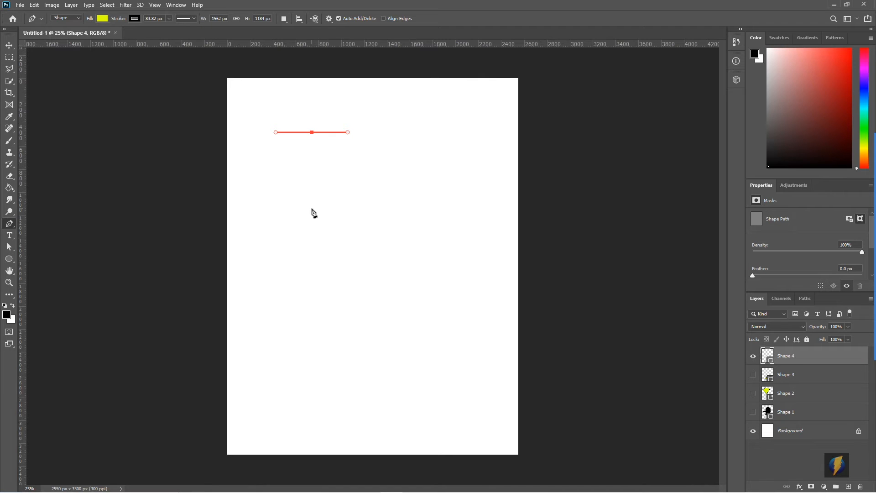
drag(312, 208, 364, 209)
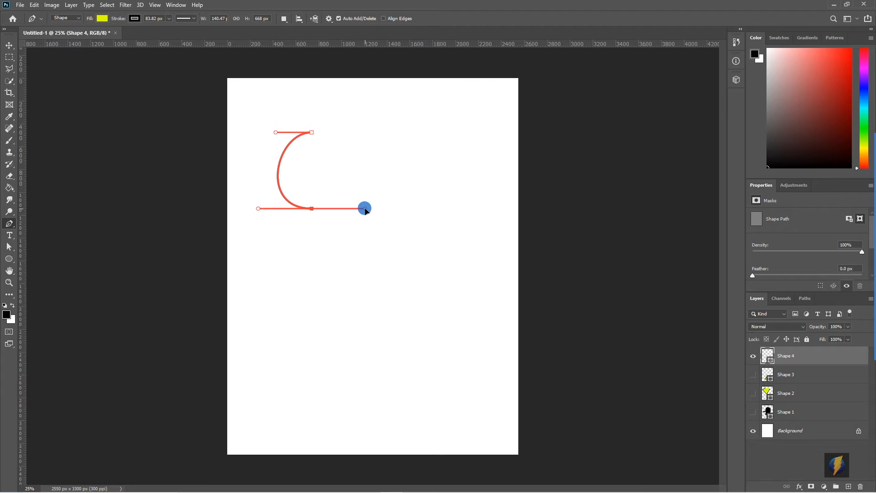
drag(365, 208, 365, 209)
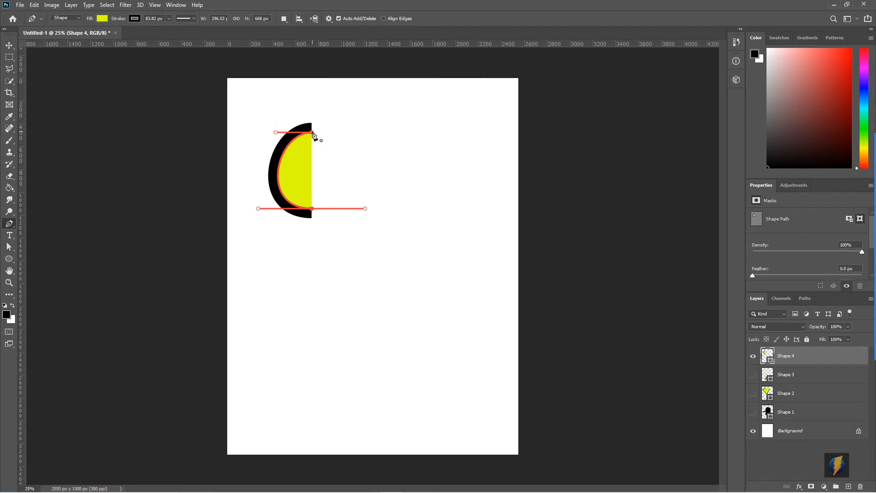
mouse_move(313, 134)
mouse_down()
mouse_move(327, 131)
mouse_move(322, 116)
mouse_move(289, 115)
mouse_move(249, 131)
mouse_up()
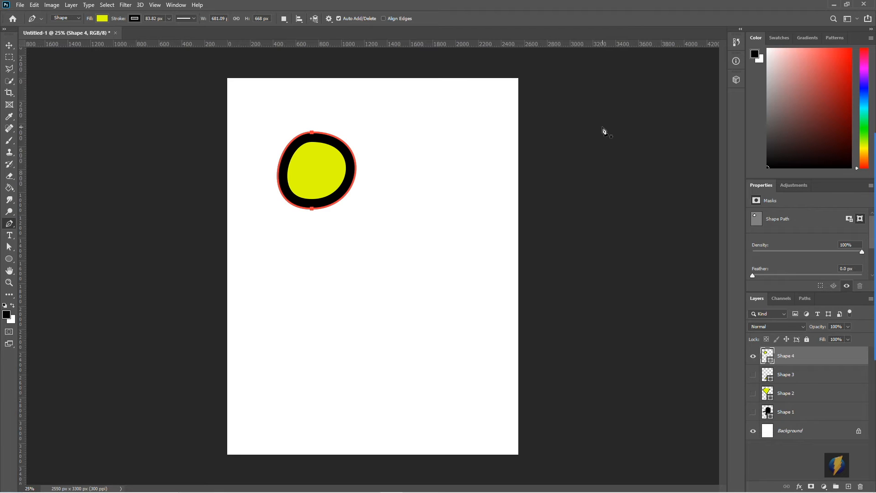
key(Return)
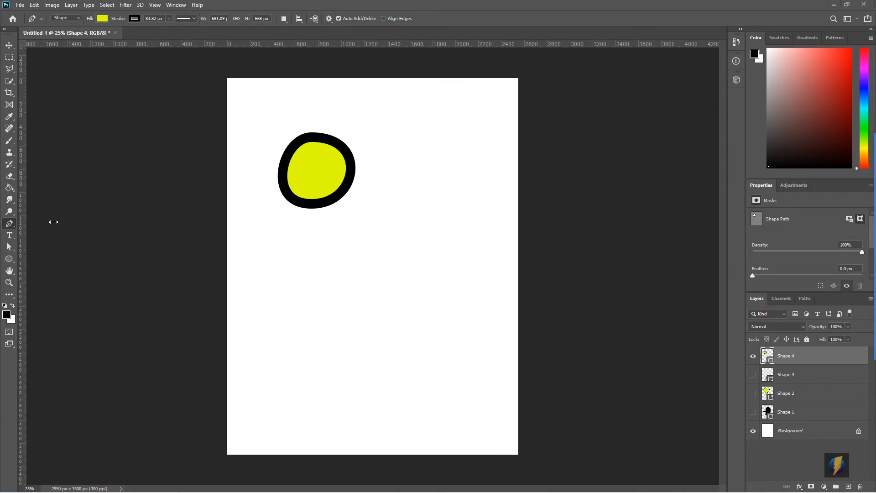
Draw a closed shape about 1798 × 2158 px below the round one, combining straight segments and curves with the Pen tool.
click(339, 238)
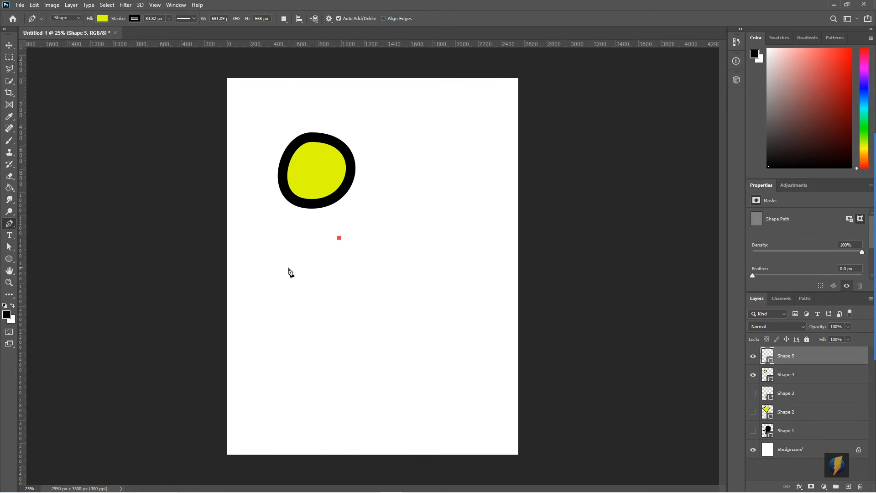
click(288, 371)
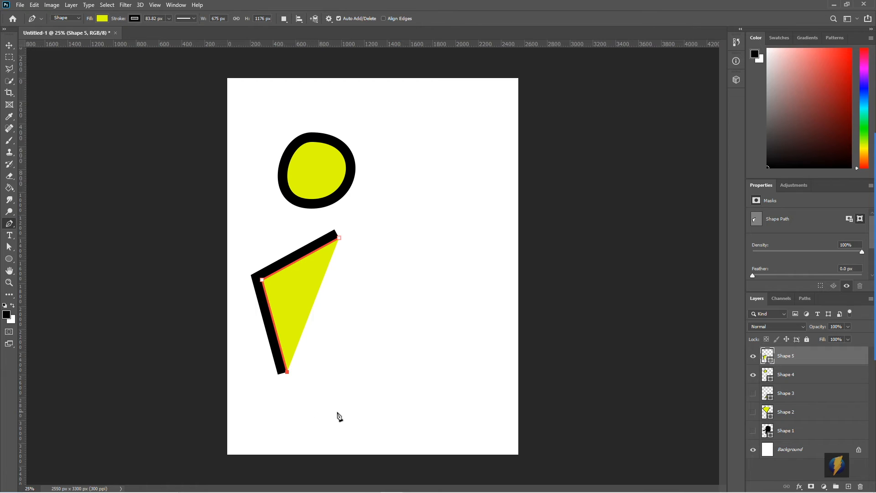
click(371, 401)
drag(370, 400, 468, 276)
drag(423, 329, 399, 330)
drag(362, 304, 384, 266)
drag(453, 229, 363, 206)
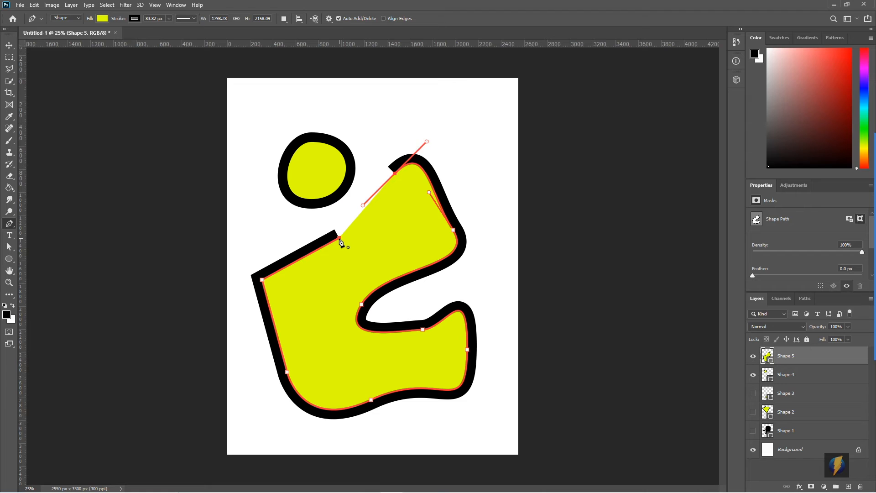
drag(340, 241, 329, 296)
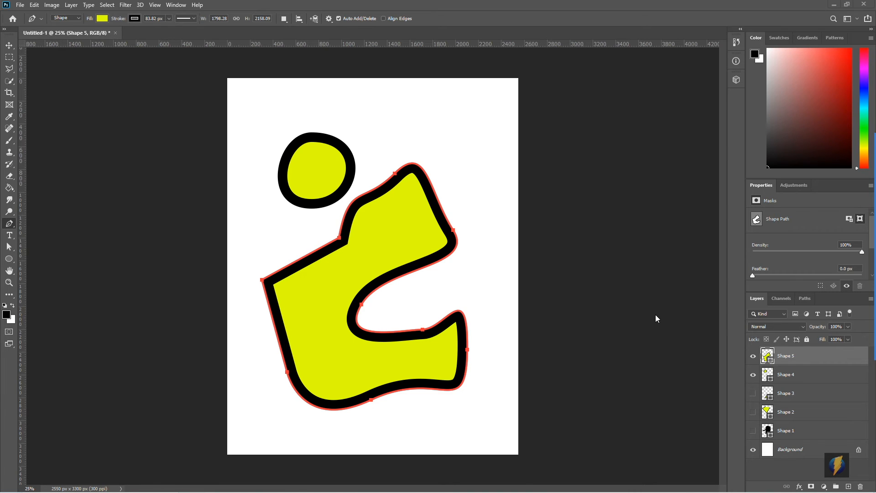
Set the foreground color to gray 838383 and fill the Background layer with it using the Paint Bucket.
click(788, 450)
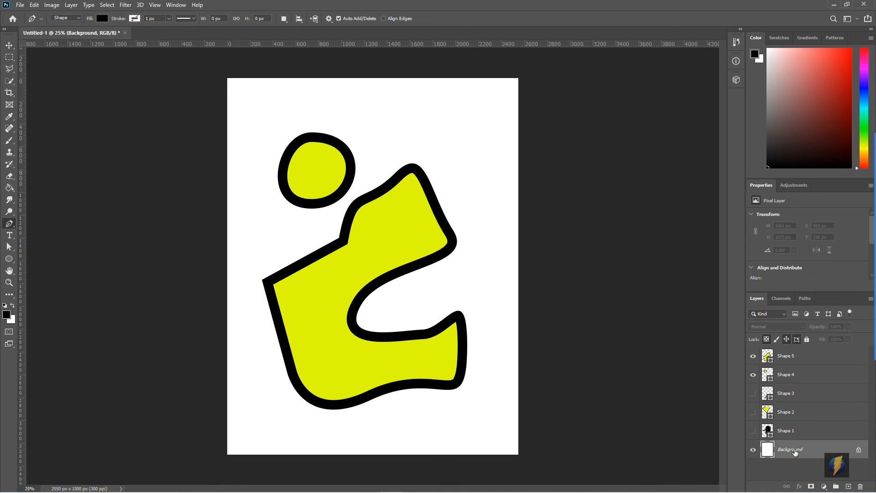
click(8, 316)
click(540, 147)
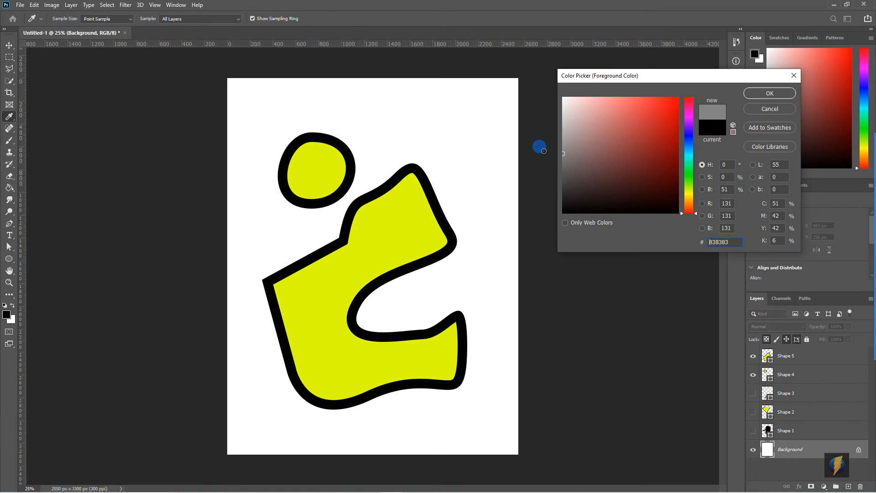
click(770, 94)
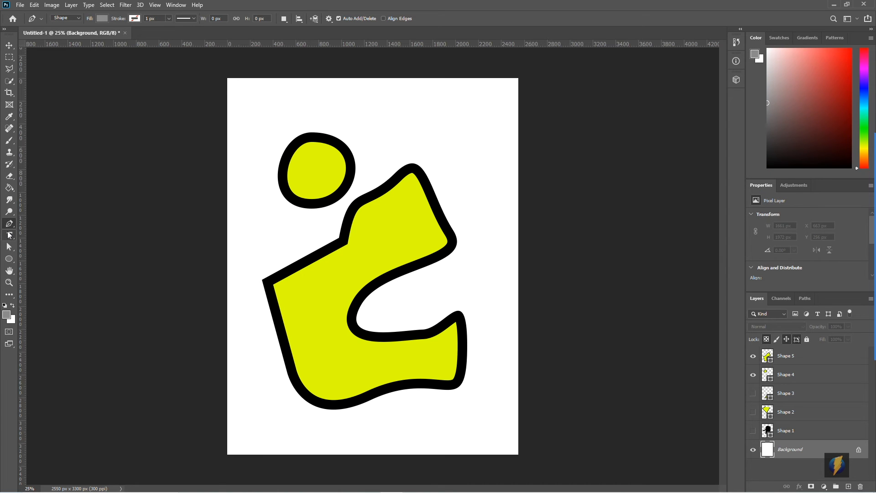
click(9, 187)
click(454, 137)
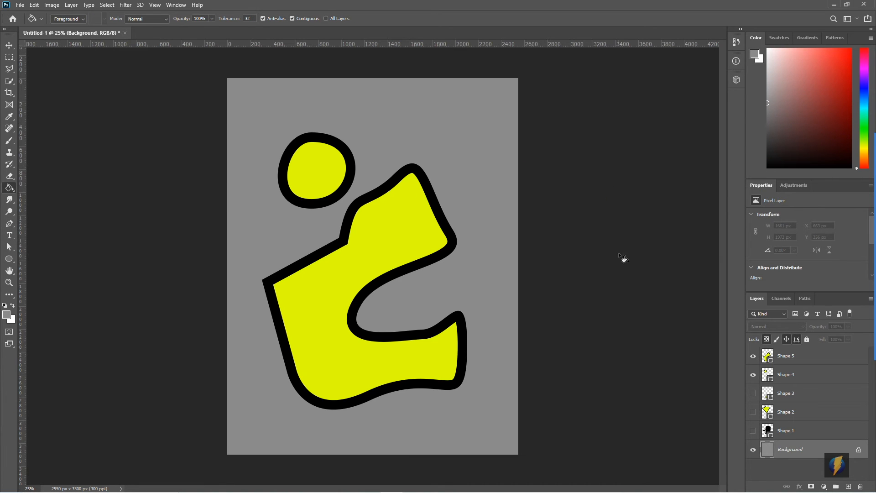
Colorize the Background layer muted blue using Hue/Saturation with saturation 25, and select the Shape 5 layer.
click(52, 5)
mouse_move(64, 29)
click(201, 77)
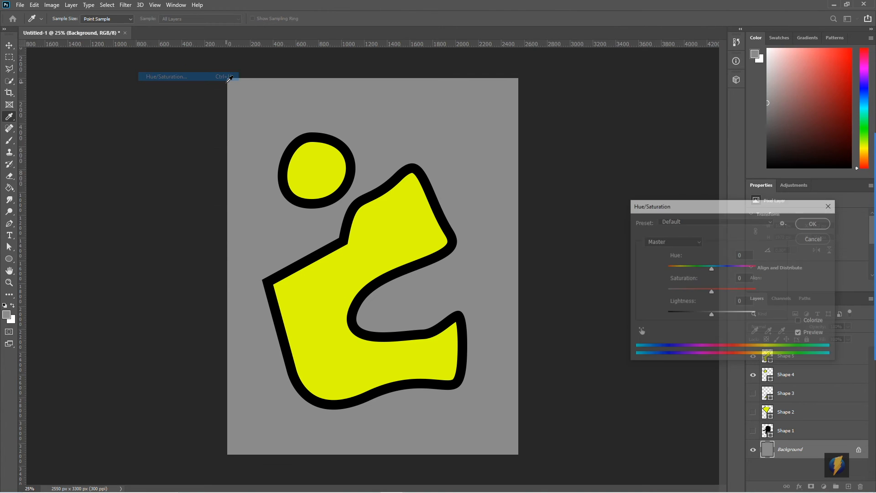
drag(751, 205, 668, 187)
click(713, 302)
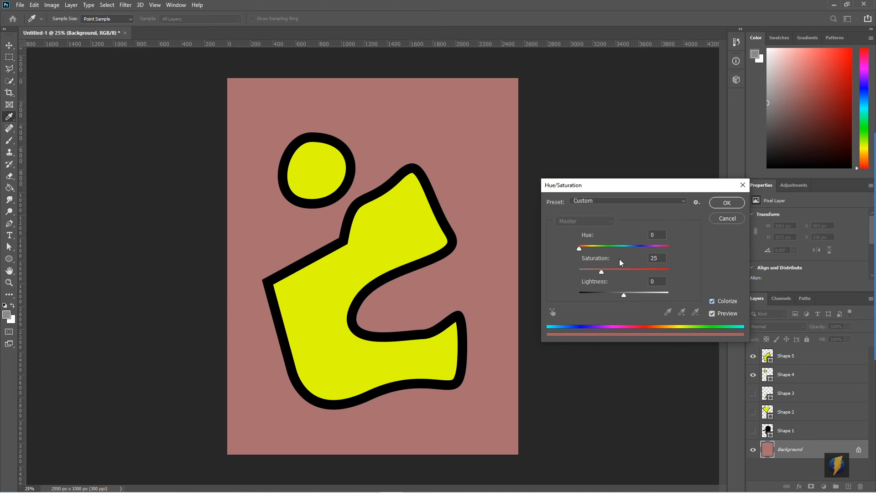
drag(579, 249, 609, 251)
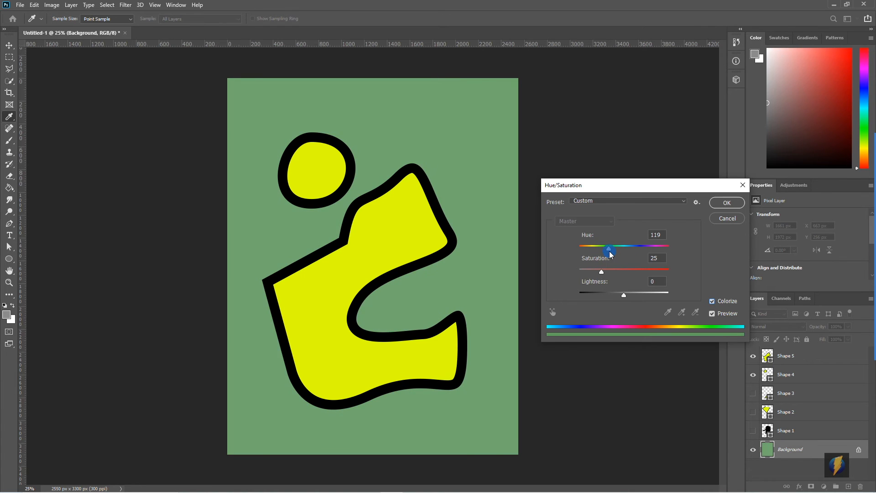
click(729, 201)
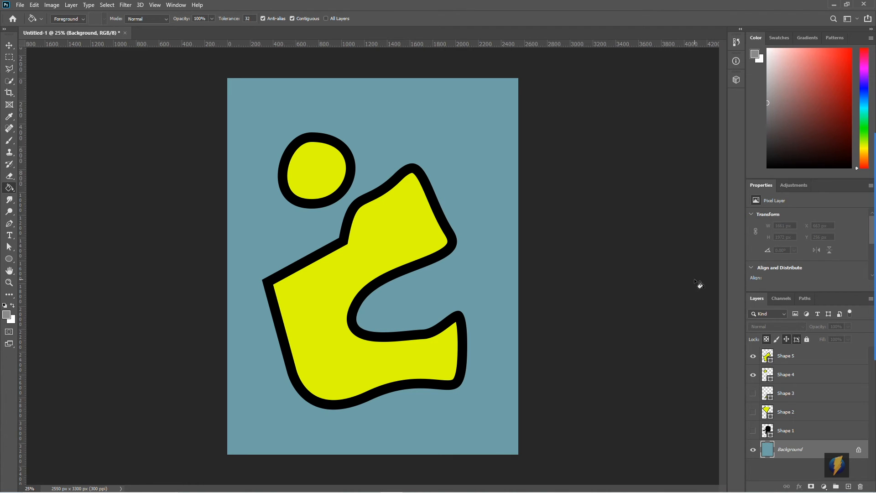
click(820, 363)
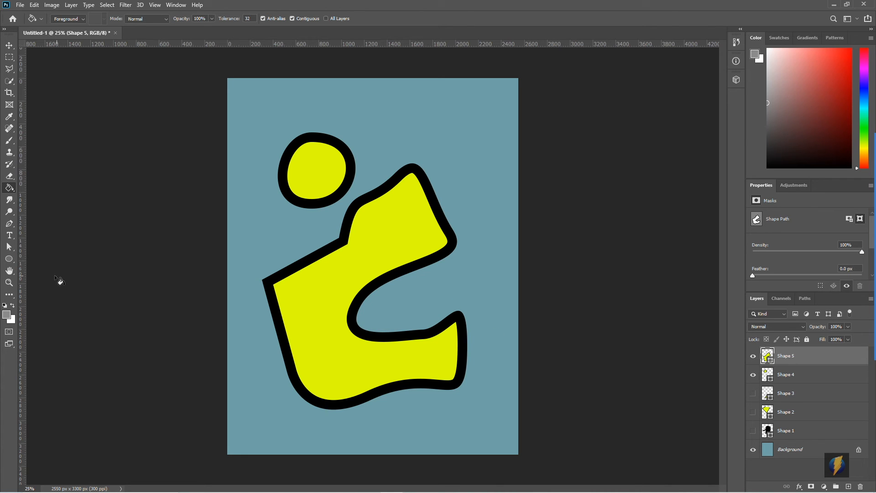
drag(9, 258, 51, 234)
click(88, 205)
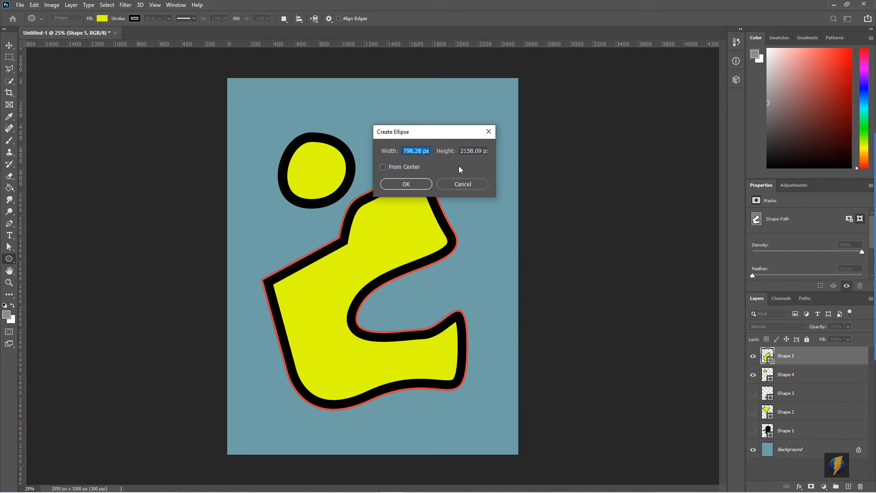
click(487, 132)
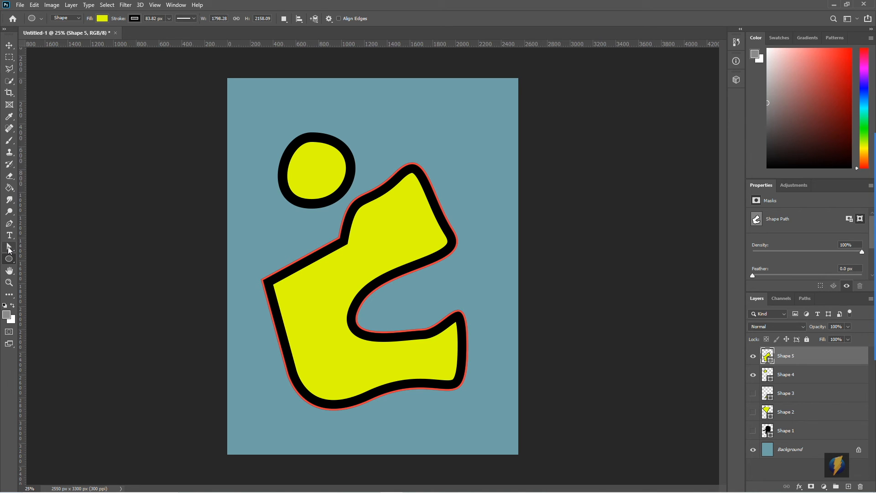
mouse_move(838, 236)
click(857, 273)
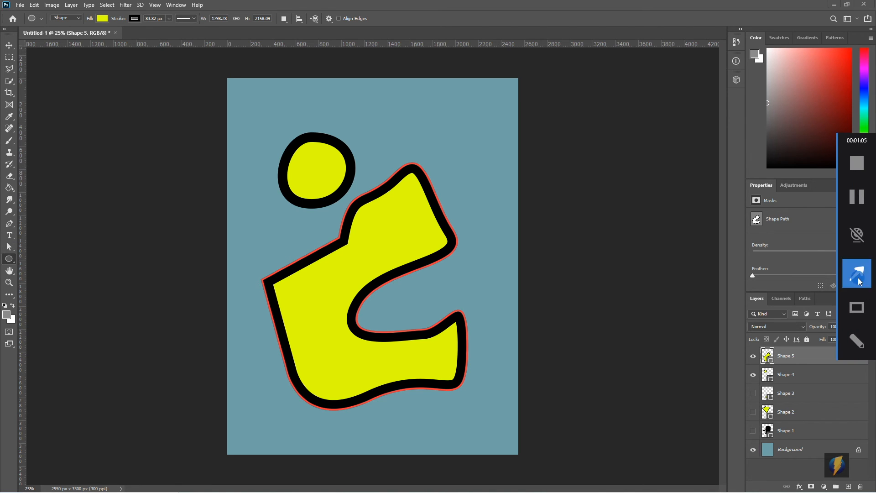
drag(249, 182, 26, 245)
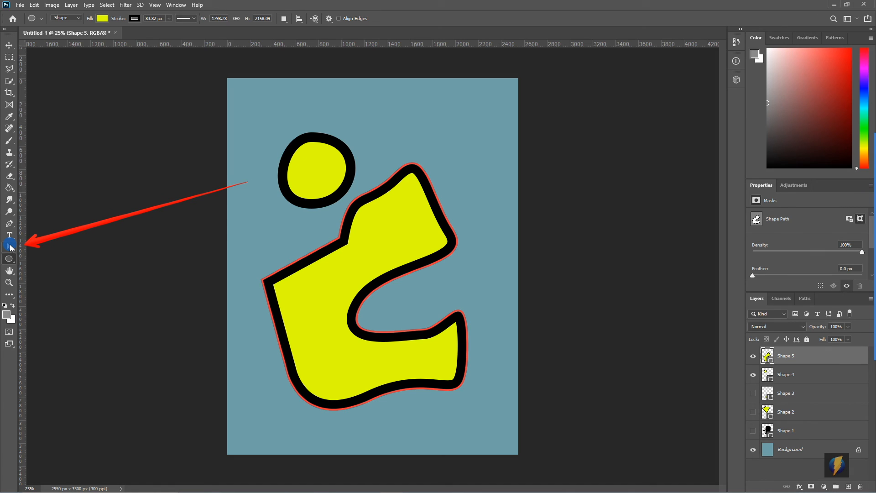
Move the entire Shape 5 path slightly to the right with the Path Selection tool.
click(11, 247)
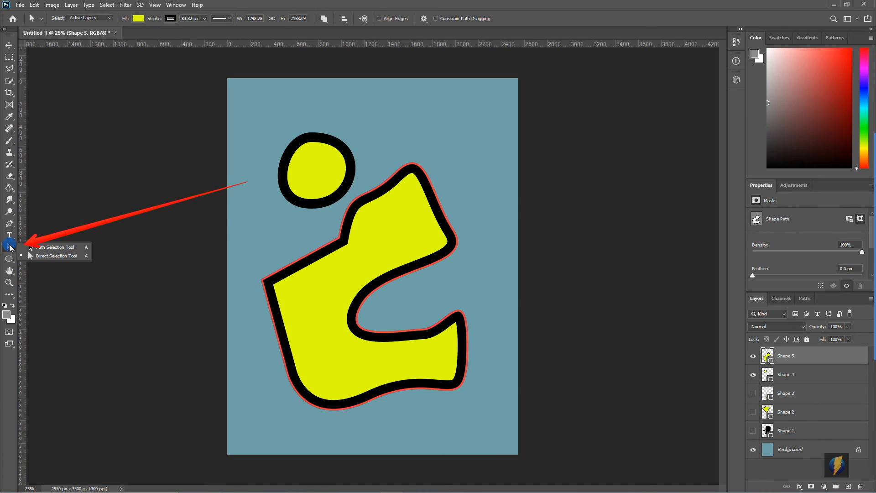
click(57, 253)
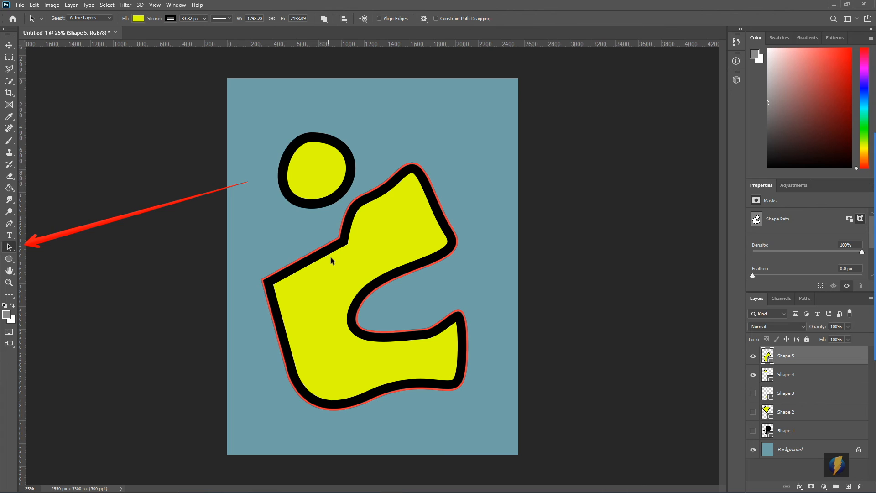
click(352, 261)
drag(362, 250, 364, 268)
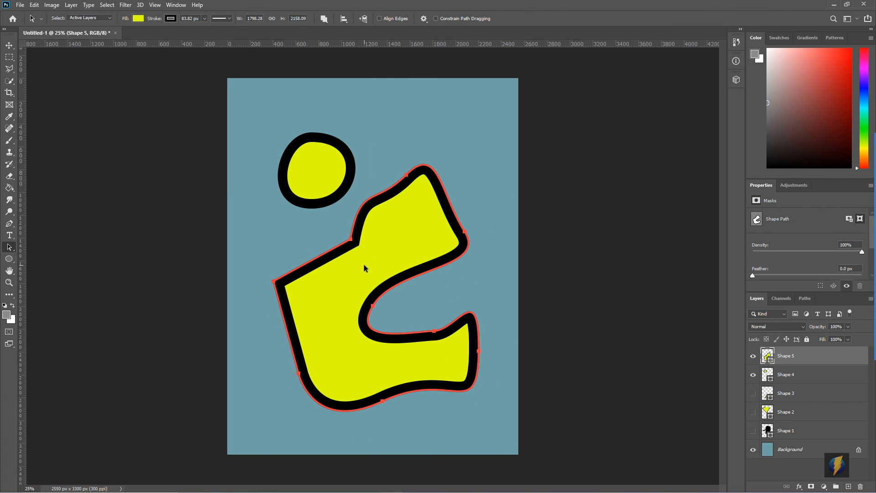
Raise the top anchor point of Shape 5 with the Direct Selection tool and level its direction handles to round the peak.
drag(10, 248, 41, 262)
click(405, 174)
drag(405, 172, 449, 129)
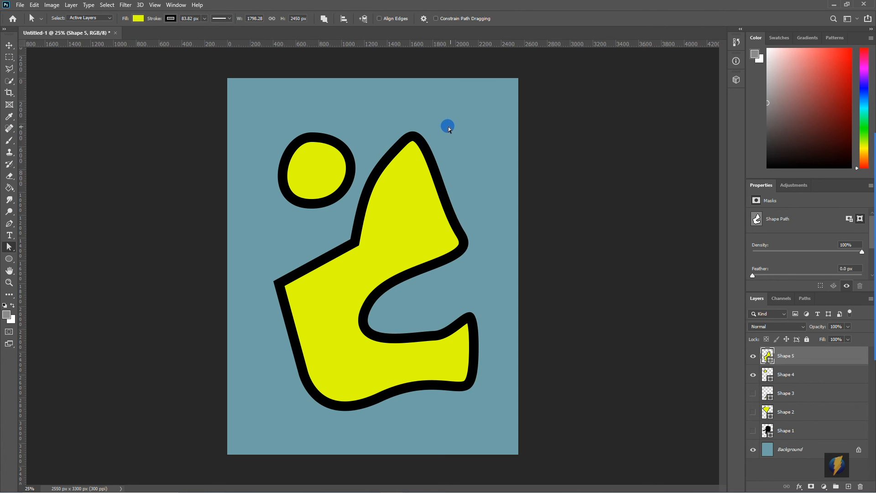
click(402, 140)
click(400, 137)
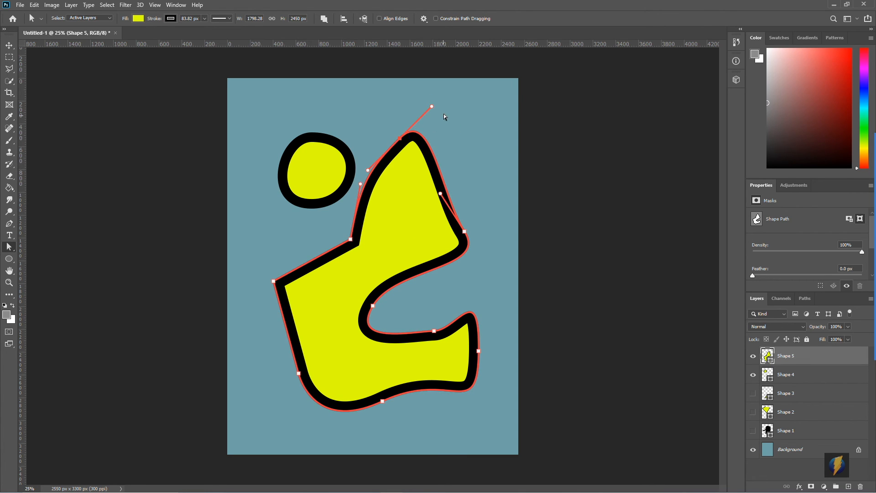
drag(432, 106, 456, 139)
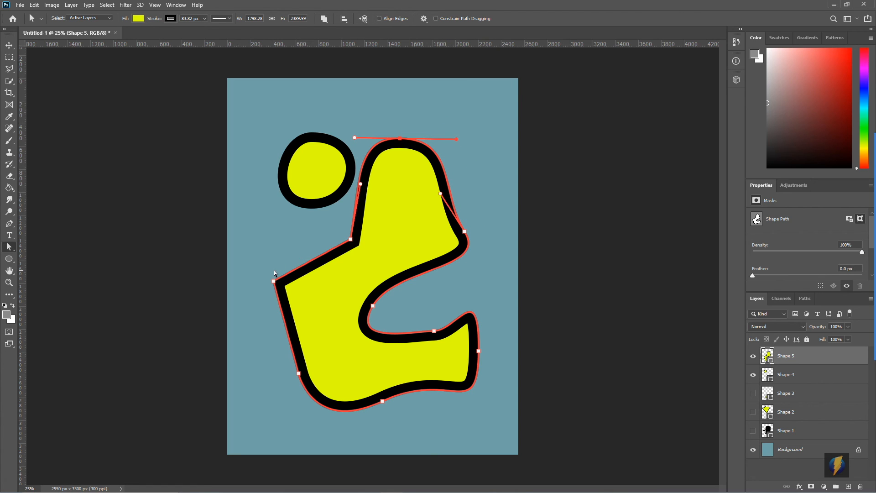
Shift Shape 5's left corner up and outward, and reshape the inner curve by adjusting its two anchor points and handle.
drag(273, 283, 254, 256)
drag(371, 305, 387, 302)
mouse_move(434, 334)
mouse_down()
mouse_move(454, 318)
mouse_move(419, 322)
mouse_move(425, 340)
mouse_up()
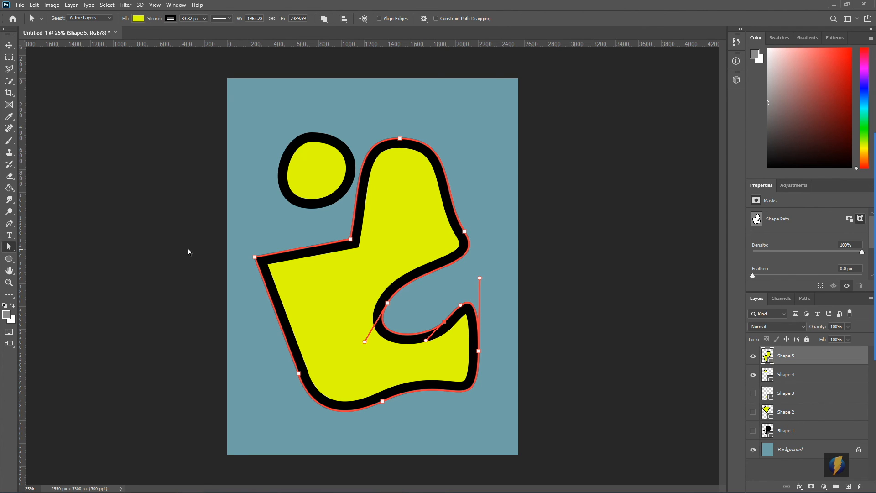
Add an anchor point midway along Shape 5's straight left edge and pull out its handles to form an S-curve.
click(9, 224)
right_click(9, 225)
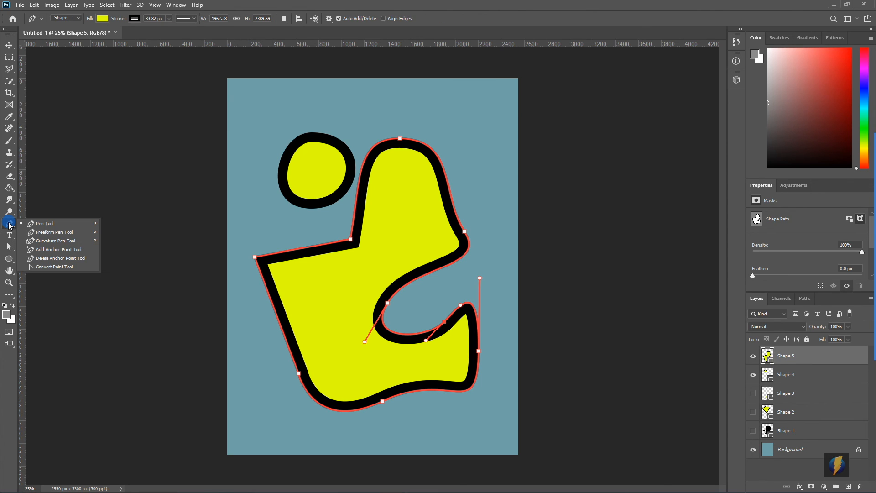
click(36, 227)
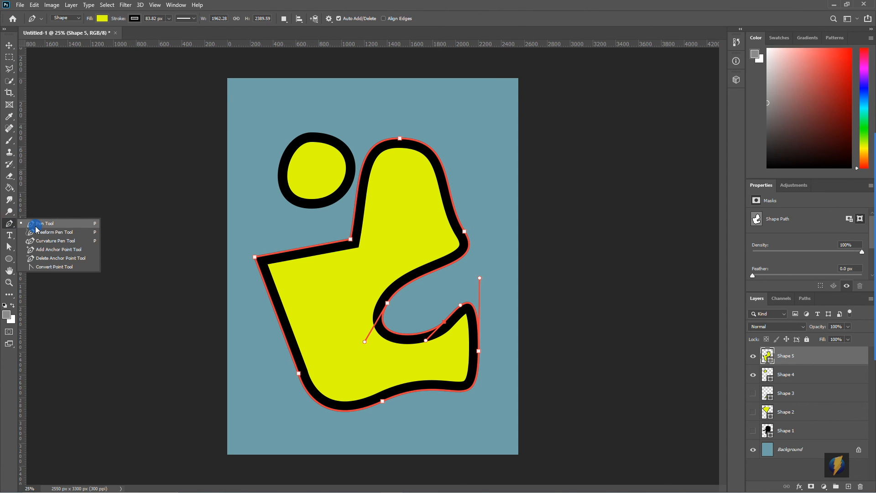
click(48, 251)
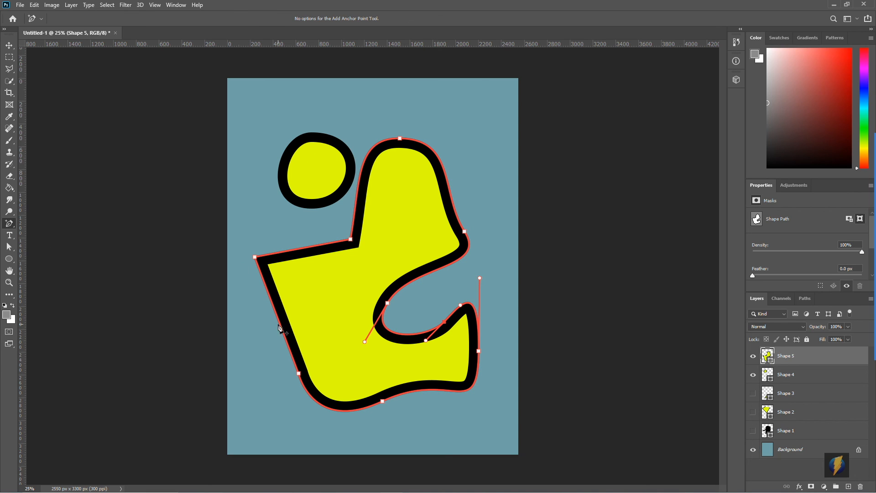
mouse_move(277, 315)
mouse_down()
mouse_move(265, 318)
mouse_move(287, 338)
mouse_move(311, 310)
mouse_up()
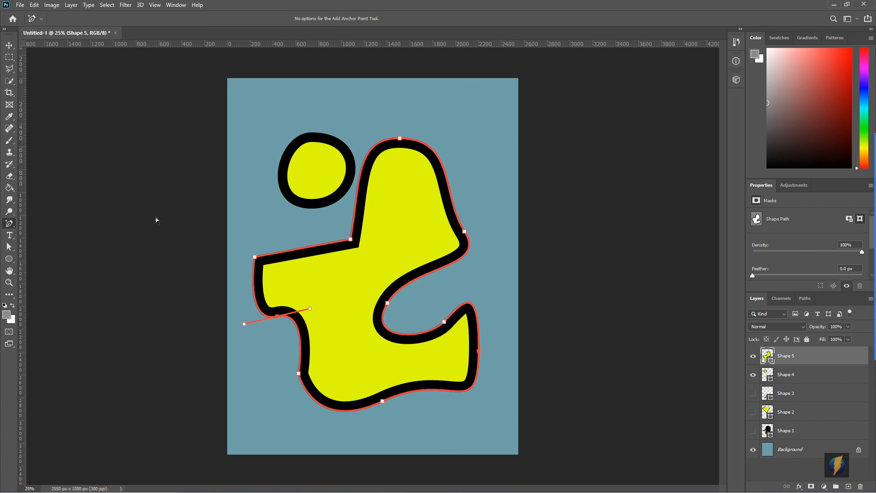
Delete the anchor point in the middle of Shape 5's bottom edge with the Delete Anchor Point tool.
right_click(9, 224)
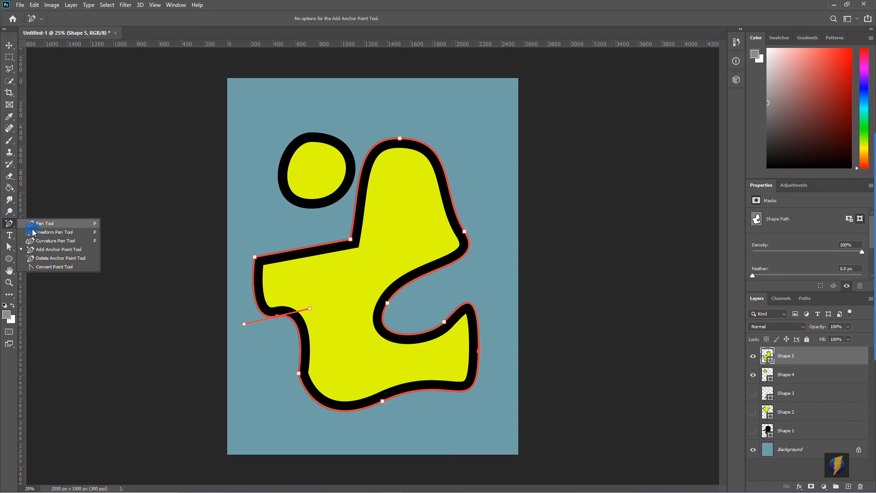
click(51, 259)
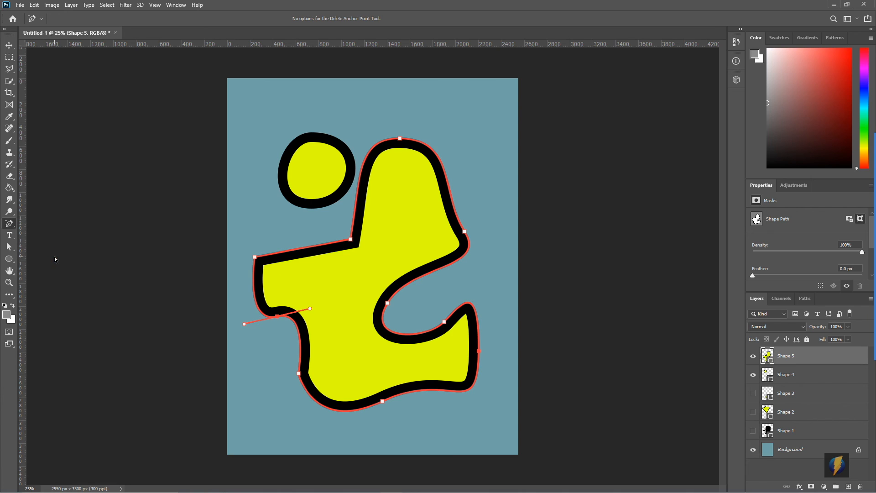
click(382, 402)
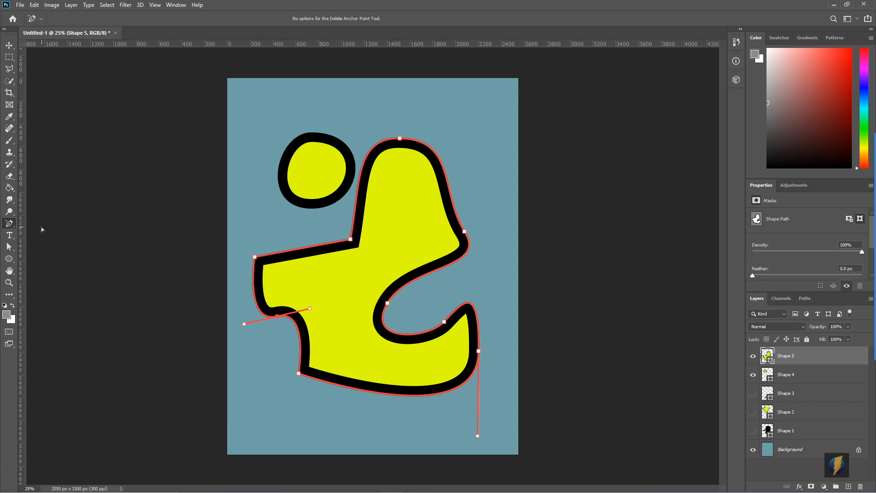
Convert Shape 5's inner corner below the round shape to a smooth point and its top anchor to a sharp corner.
click(9, 223)
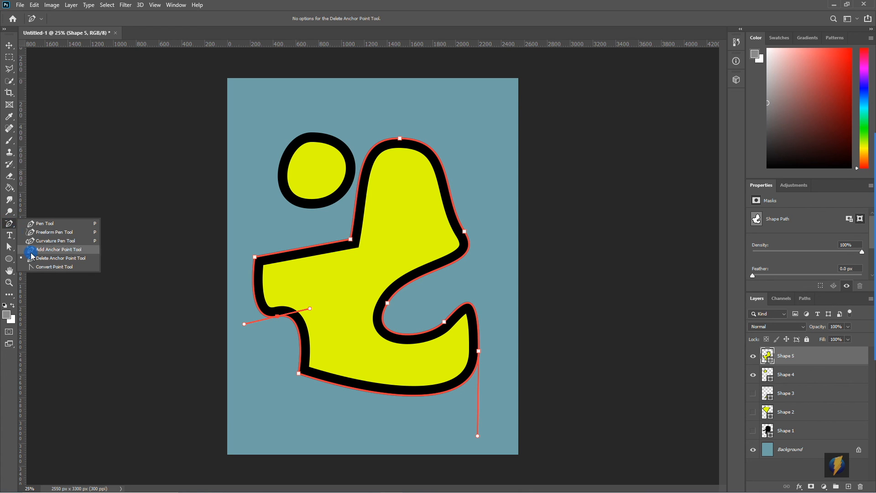
click(50, 269)
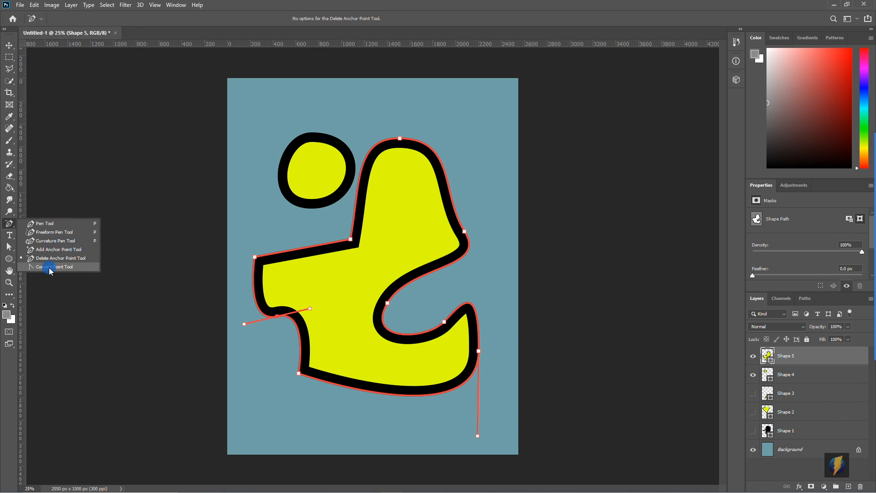
click(50, 271)
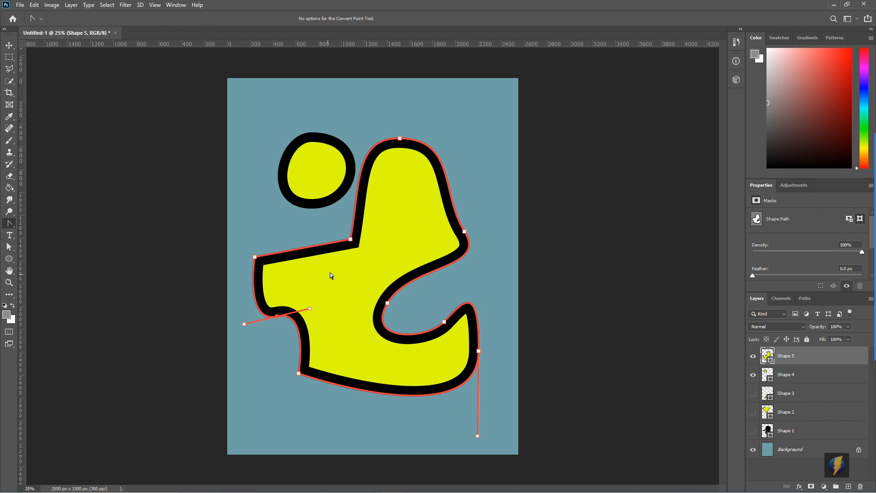
click(350, 239)
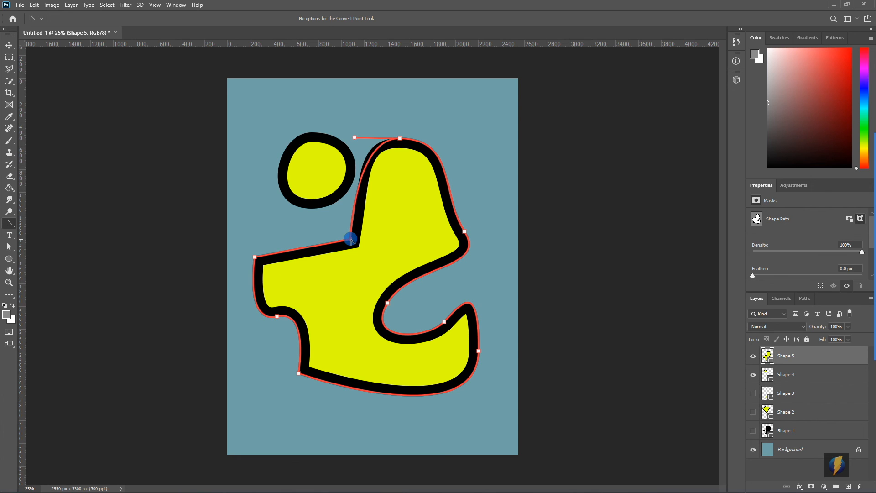
drag(350, 239, 321, 270)
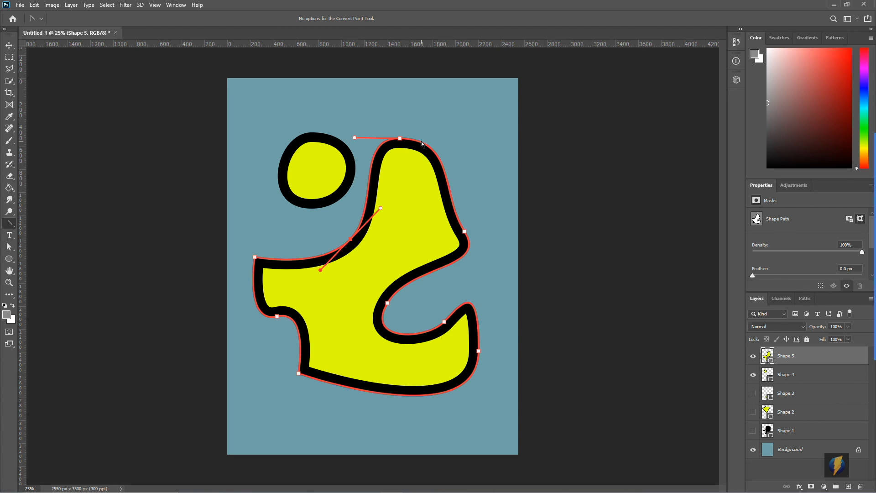
click(400, 138)
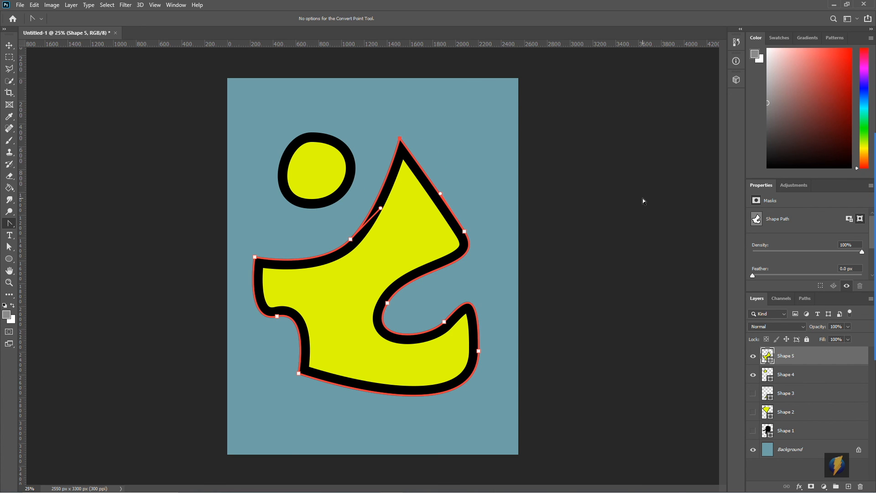